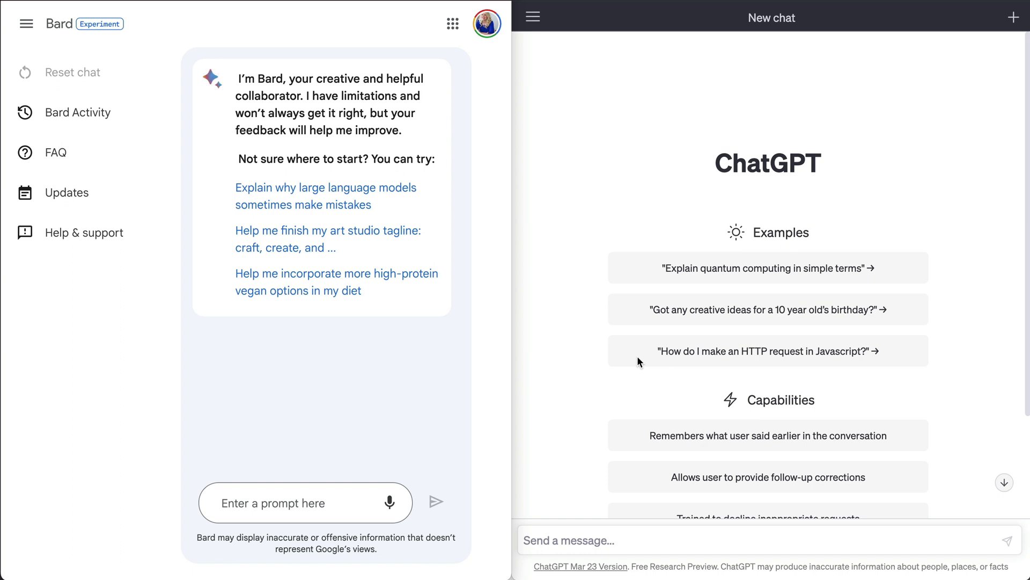
Step: Paste the 8th grade literary-elements choice-board lesson plan prompt into ChatGPT, removing the stray 'Prompted'
{"action": "scroll", "coordinate": [638, 359], "scroll_direction": "down", "scroll_amount": 5}
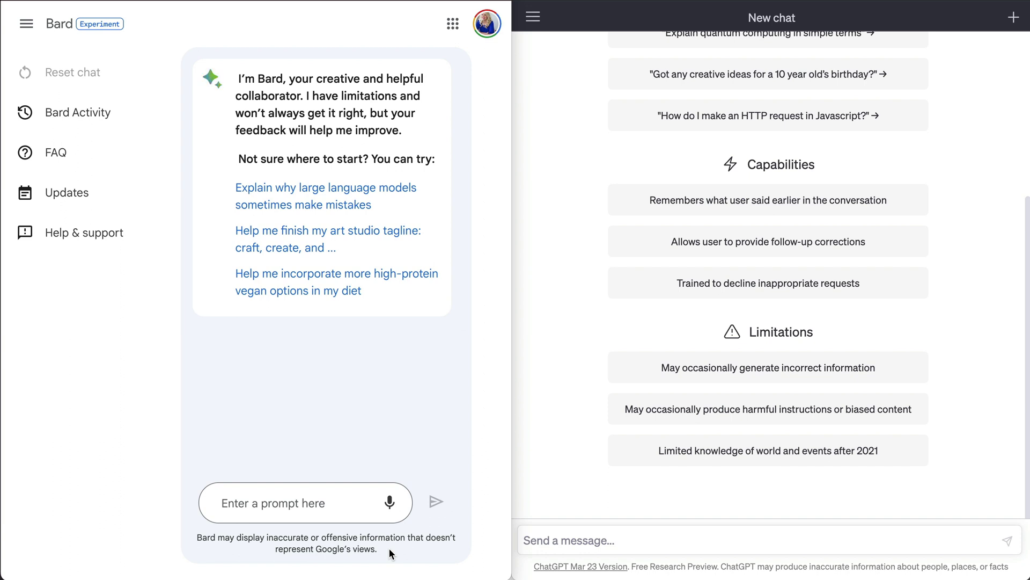
{"action": "left_click", "coordinate": [569, 541]}
{"action": "type", "text": "Prompted Create a lesson plan for a 8th grade language arts class that teaches literary elements and engages students through a choice board."}
{"action": "left_click_drag", "start_coordinate": [579, 520], "coordinate": [513, 520]}
{"action": "key", "text": "BackSpace"}
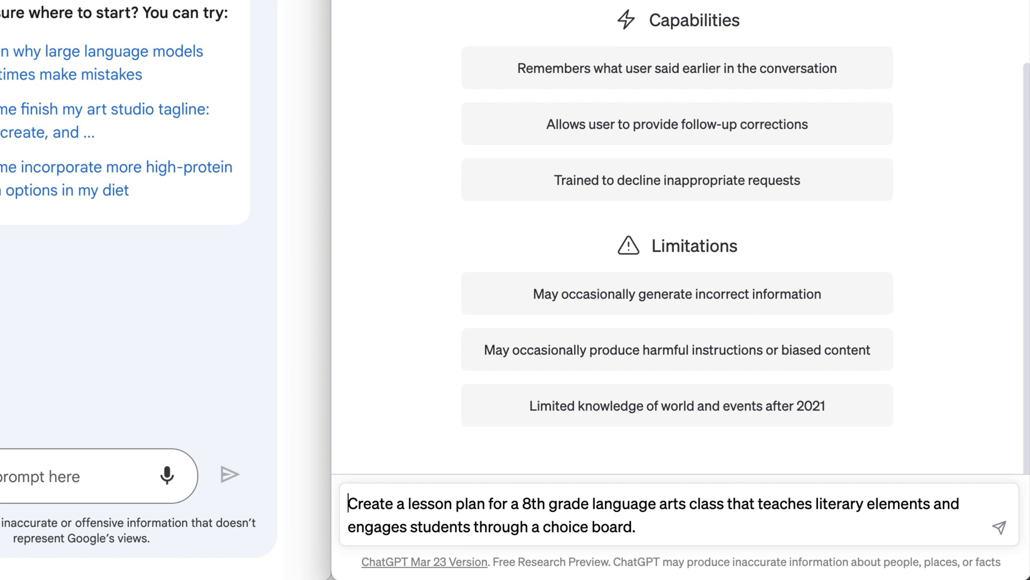
{"action": "left_click", "coordinate": [669, 528]}
{"action": "key", "text": "shift+Return"}
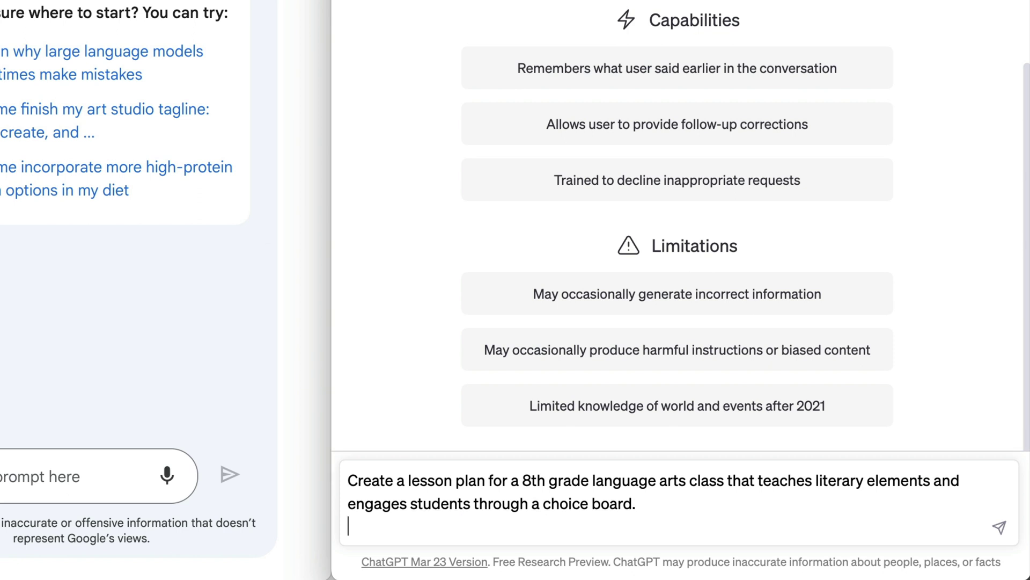
Step: Submit the lesson plan prompt so ChatGPT generates the full plan through Assessment and Extensions
{"action": "left_click", "coordinate": [999, 527]}
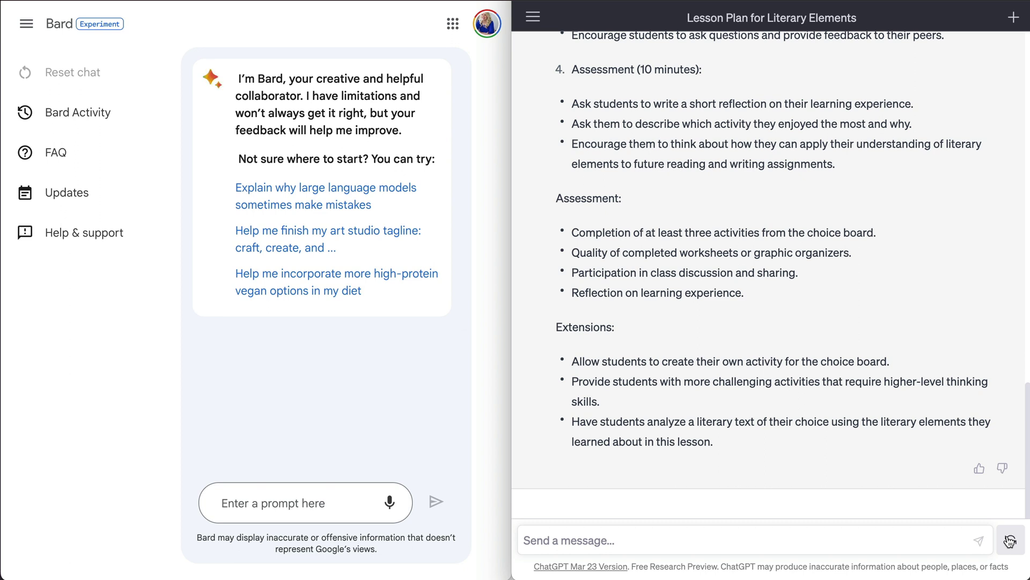
{"action": "scroll", "coordinate": [733, 451], "scroll_direction": "up", "scroll_amount": 4}
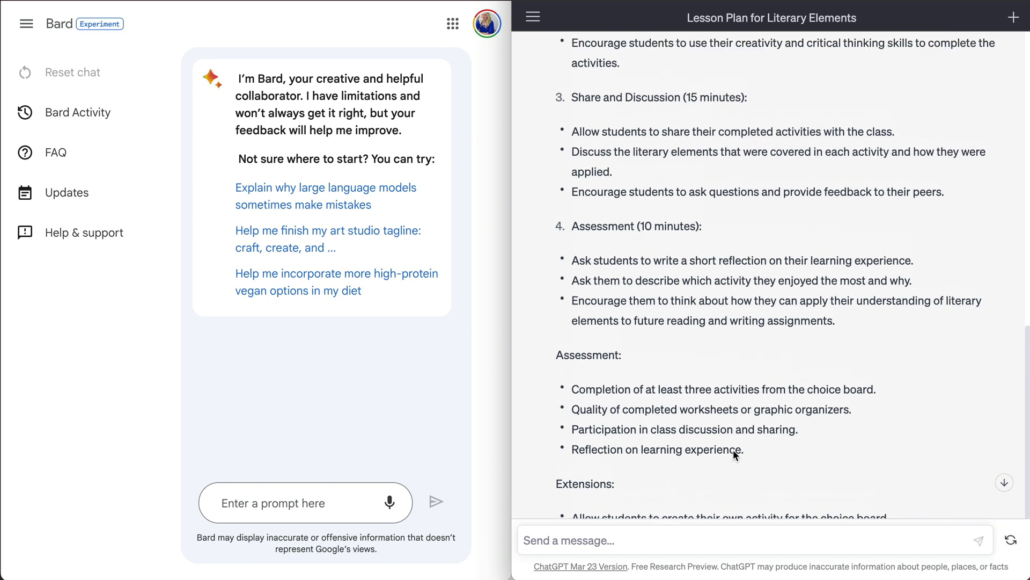
{"action": "scroll", "coordinate": [733, 451], "scroll_direction": "up", "scroll_amount": 5}
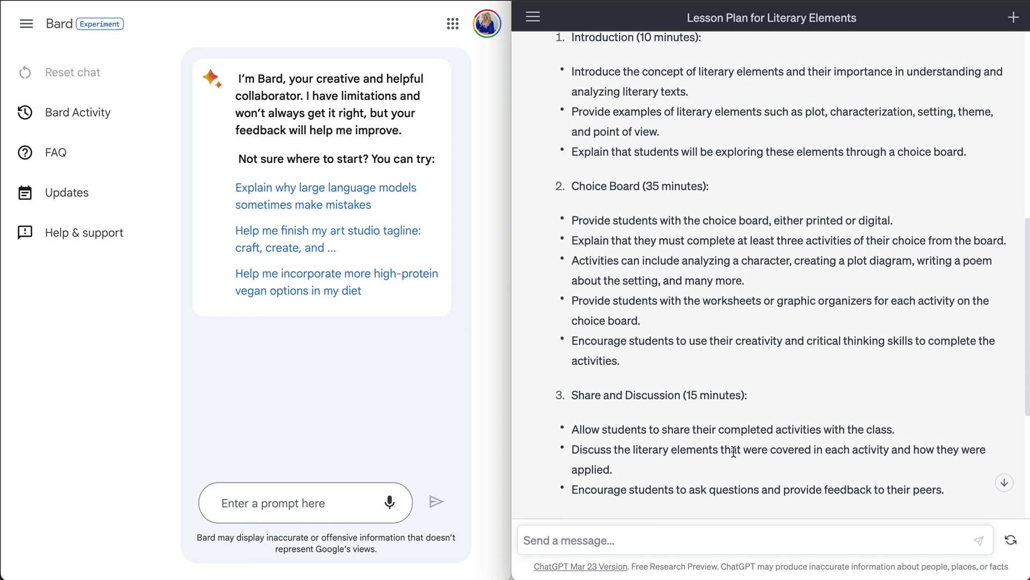
{"action": "scroll", "coordinate": [733, 450], "scroll_direction": "up", "scroll_amount": 1}
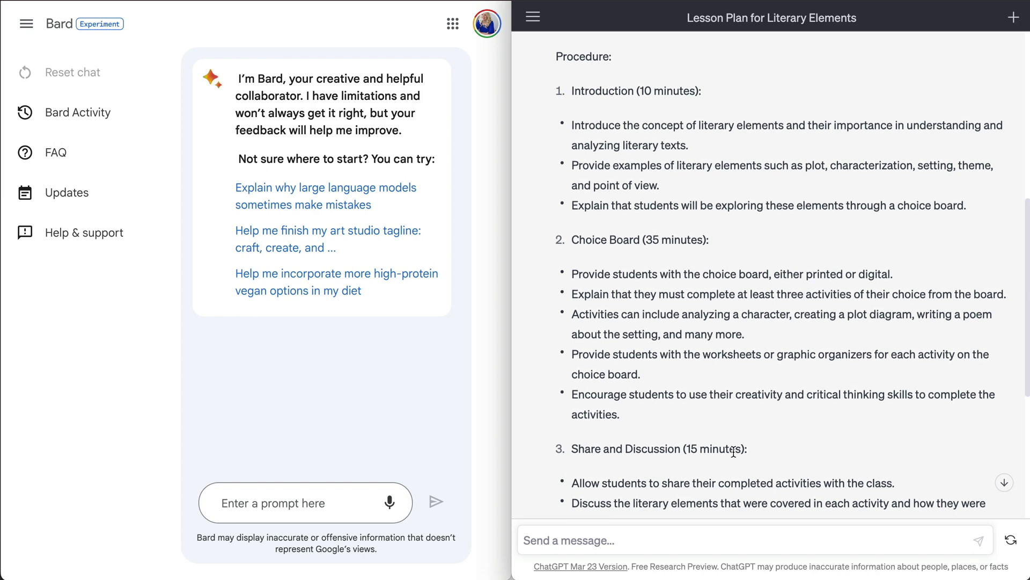
{"action": "scroll", "coordinate": [734, 451], "scroll_direction": "up", "scroll_amount": 4}
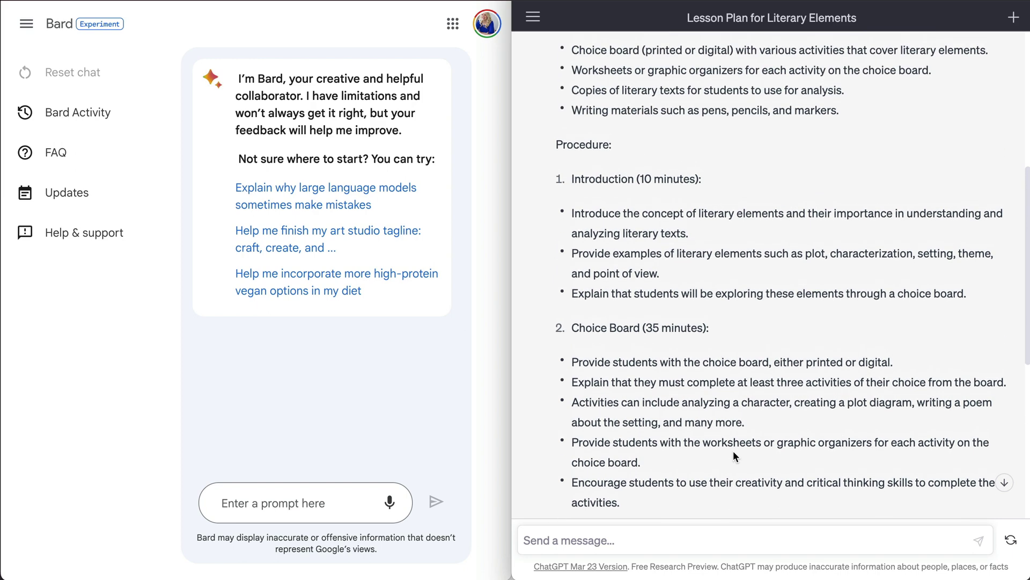
{"action": "scroll", "coordinate": [733, 455], "scroll_direction": "up", "scroll_amount": 3}
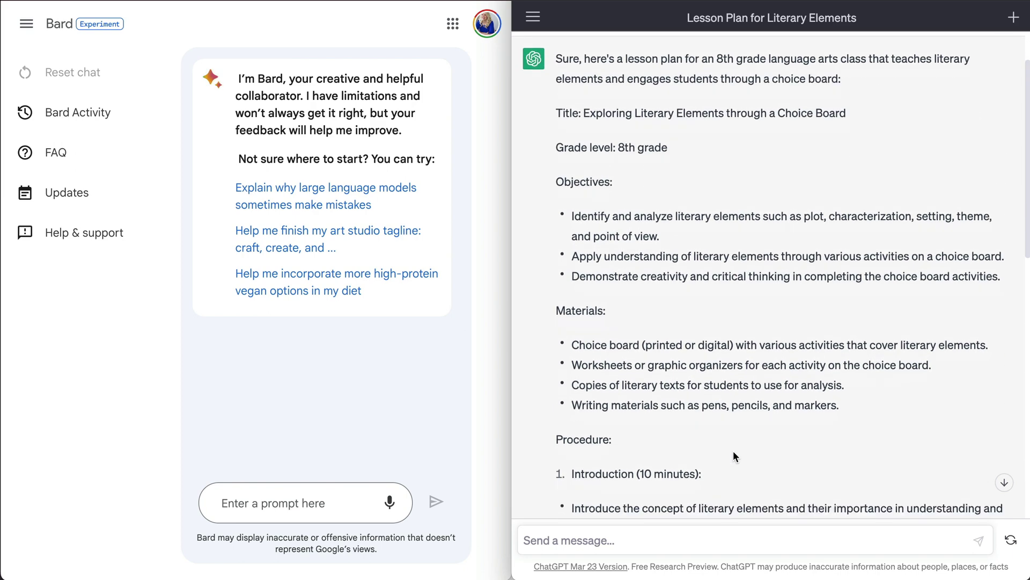
{"action": "scroll", "coordinate": [733, 455], "scroll_direction": "down", "scroll_amount": 6}
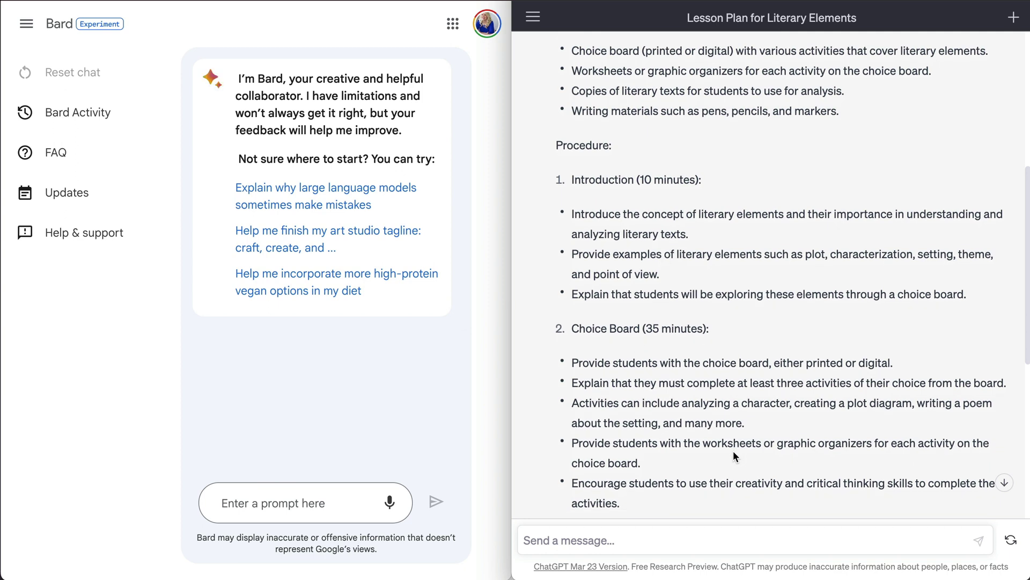
{"action": "scroll", "coordinate": [734, 455], "scroll_direction": "down", "scroll_amount": 1}
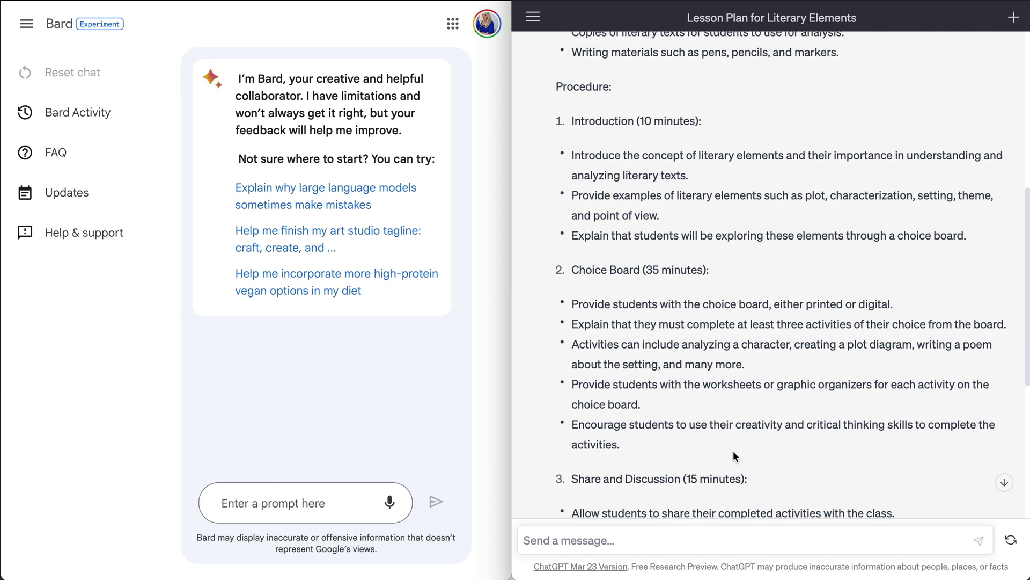
{"action": "scroll", "coordinate": [733, 450], "scroll_direction": "down", "scroll_amount": 3}
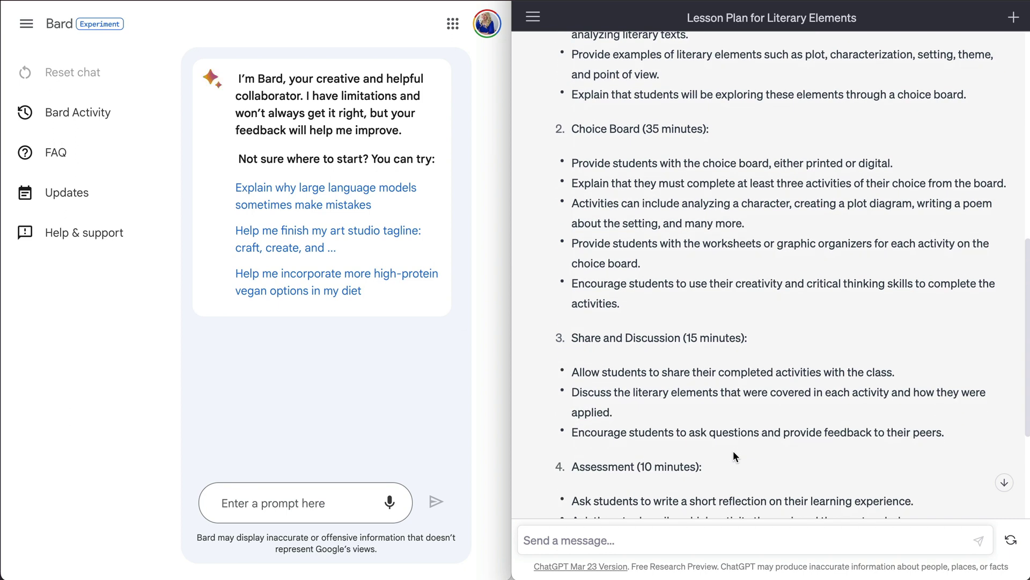
Step: Paste the same lesson plan prompt into Bard, delete the stray 'Prompted', and submit it
{"action": "left_click", "coordinate": [304, 508]}
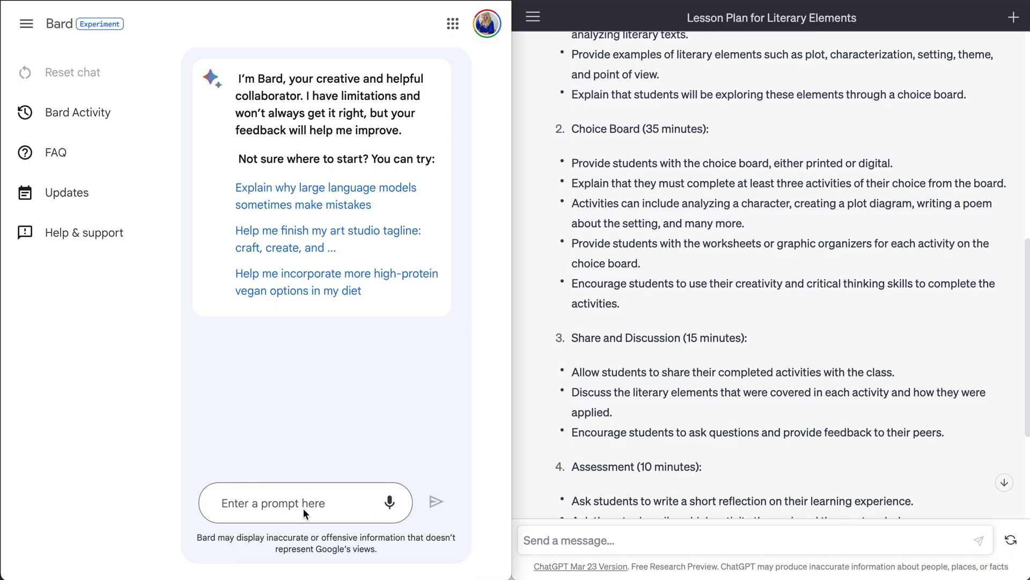
{"action": "left_click", "coordinate": [267, 507]}
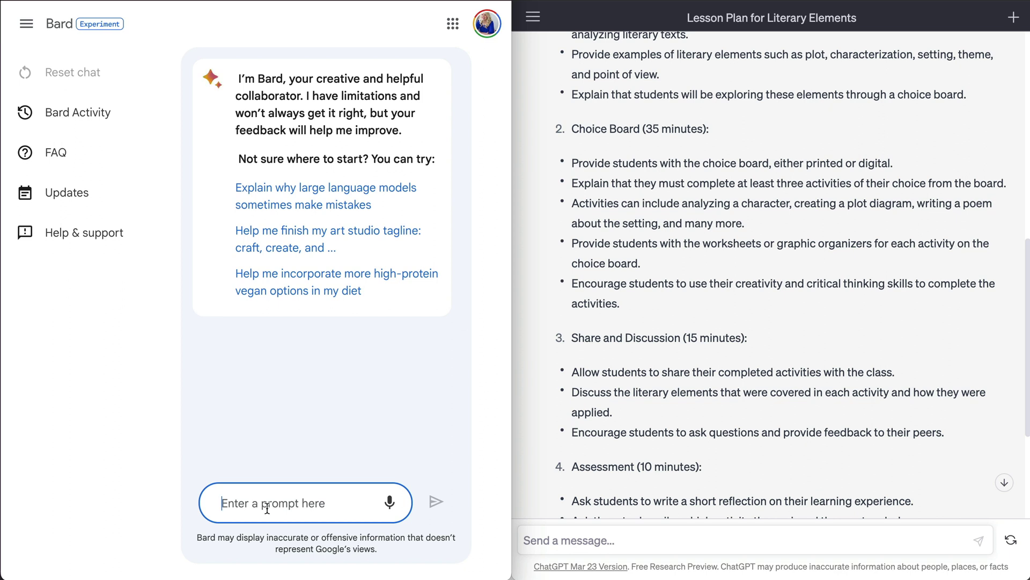
{"action": "type", "text": "Prompted Create a lesson plan for a 8th grade language arts class that teaches literary elements and engages students through a choice board."}
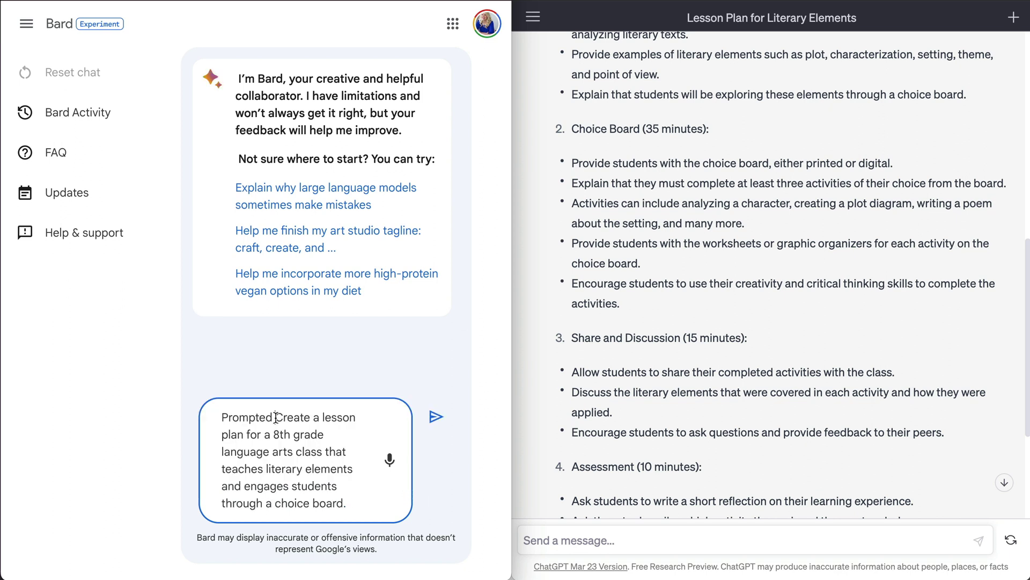
{"action": "left_click_drag", "start_coordinate": [276, 418], "coordinate": [198, 421]}
{"action": "key", "text": "BackSpace"}
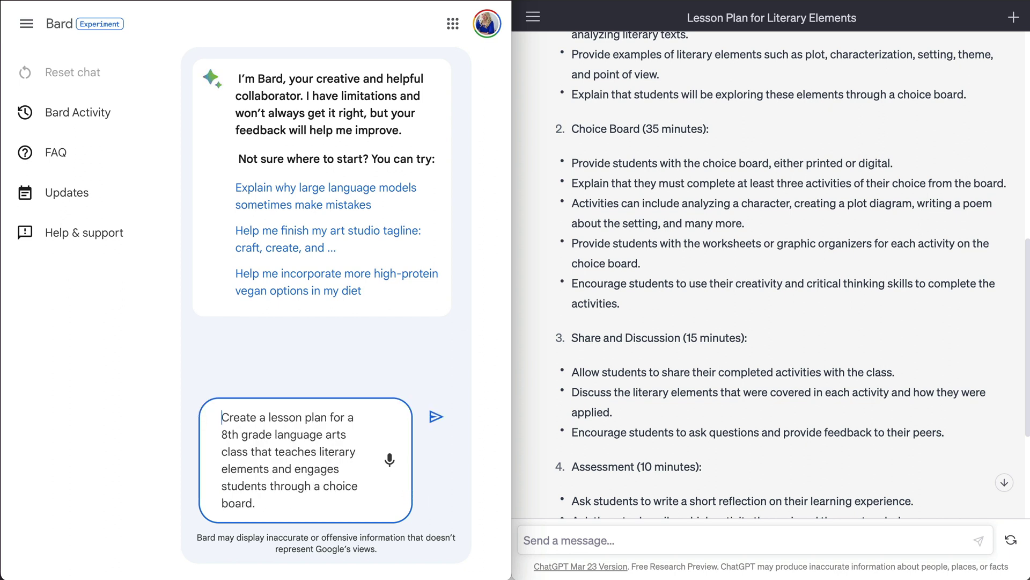
{"action": "left_click", "coordinate": [263, 503]}
{"action": "key", "text": "Return"}
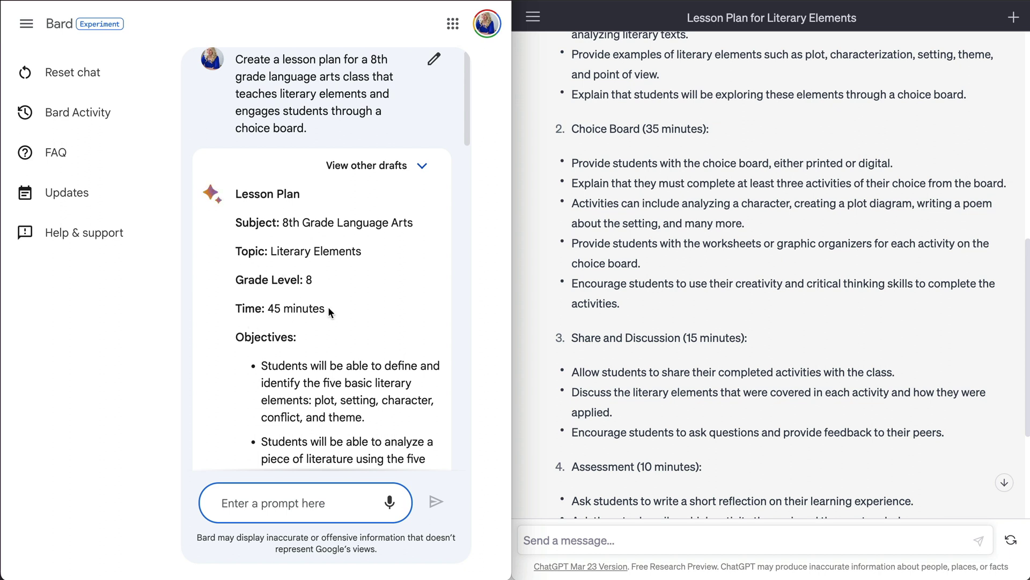
{"action": "scroll", "coordinate": [354, 338], "scroll_direction": "down", "scroll_amount": 3}
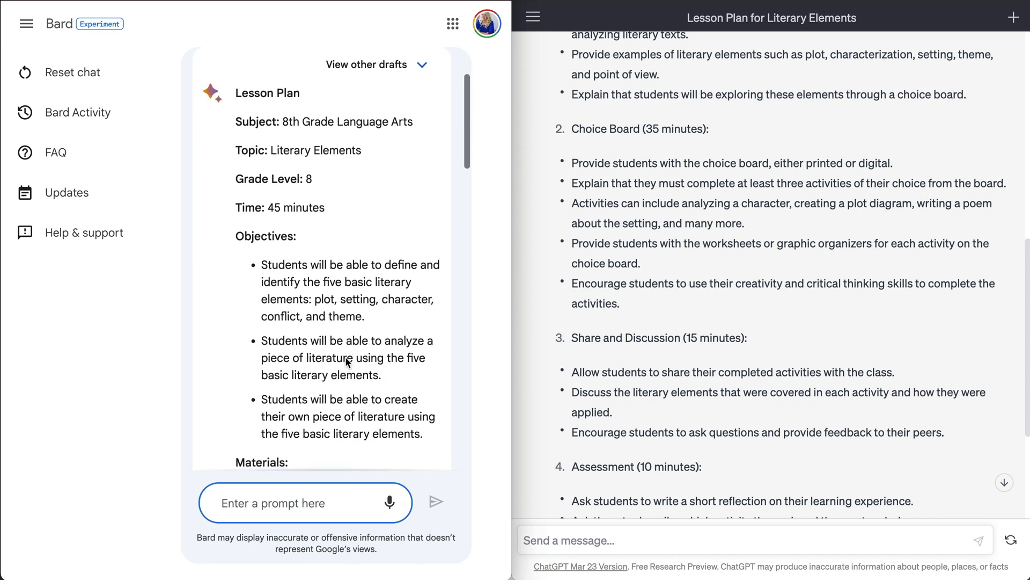
{"action": "scroll", "coordinate": [346, 361], "scroll_direction": "down", "scroll_amount": 1}
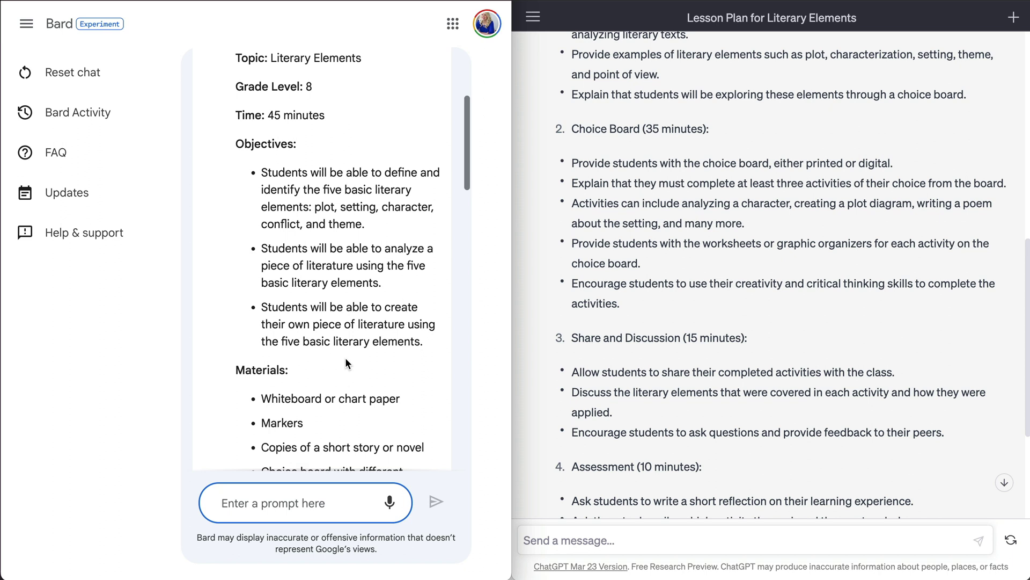
{"action": "scroll", "coordinate": [346, 360], "scroll_direction": "down", "scroll_amount": 2}
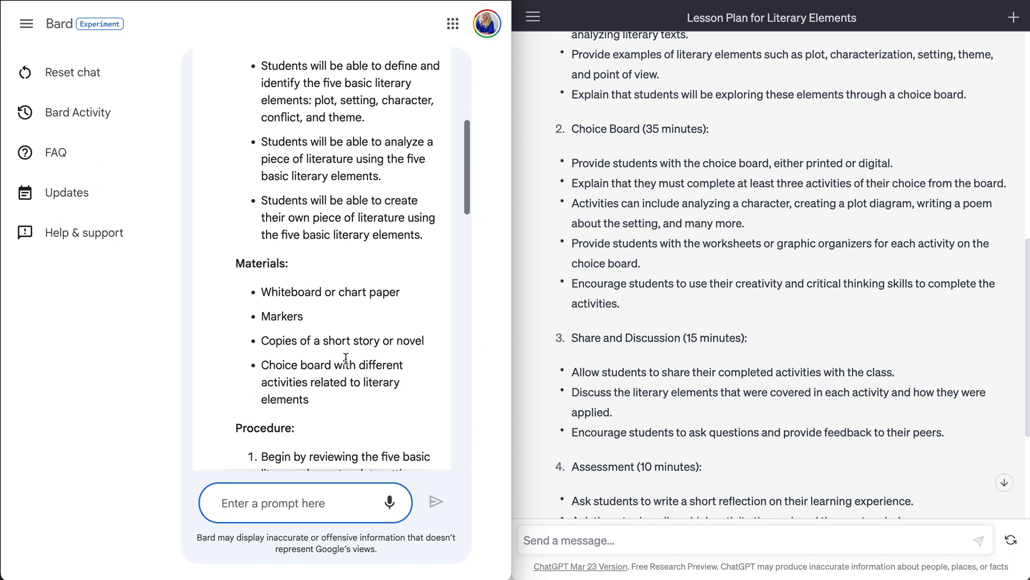
{"action": "scroll", "coordinate": [346, 358], "scroll_direction": "down", "scroll_amount": 3}
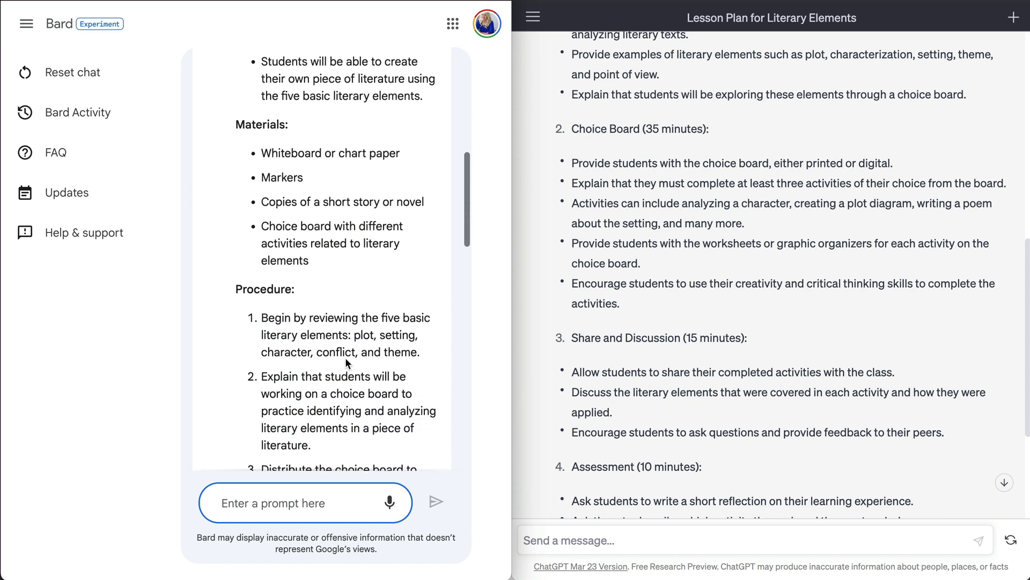
{"action": "scroll", "coordinate": [345, 359], "scroll_direction": "down", "scroll_amount": 1}
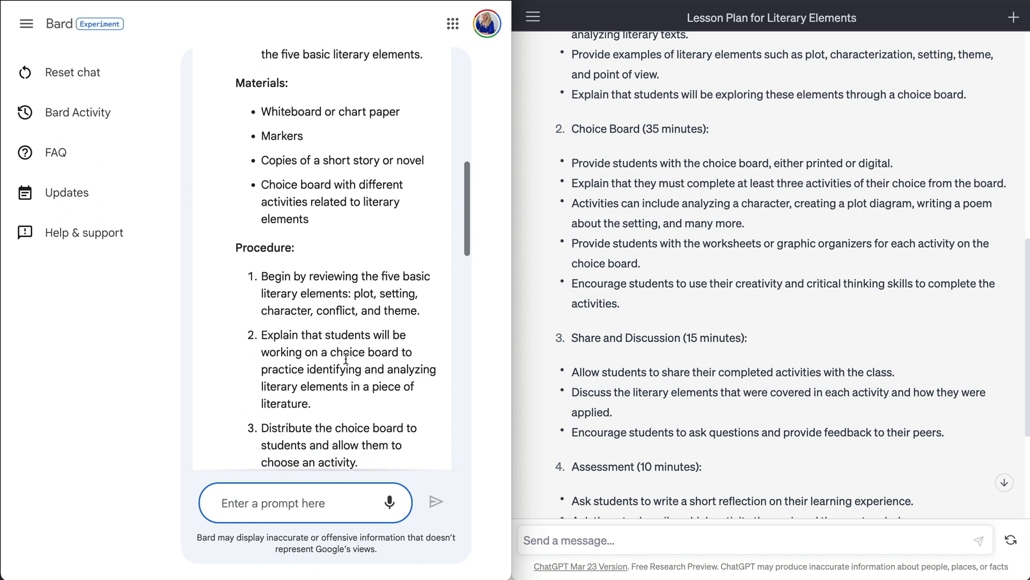
{"action": "scroll", "coordinate": [346, 358], "scroll_direction": "down", "scroll_amount": 1}
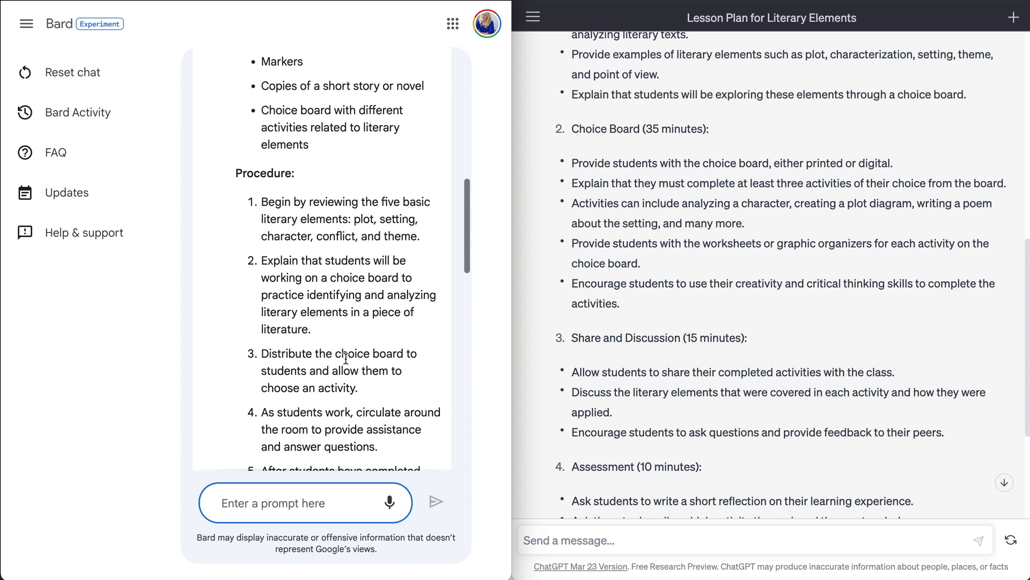
{"action": "scroll", "coordinate": [346, 358], "scroll_direction": "down", "scroll_amount": 1}
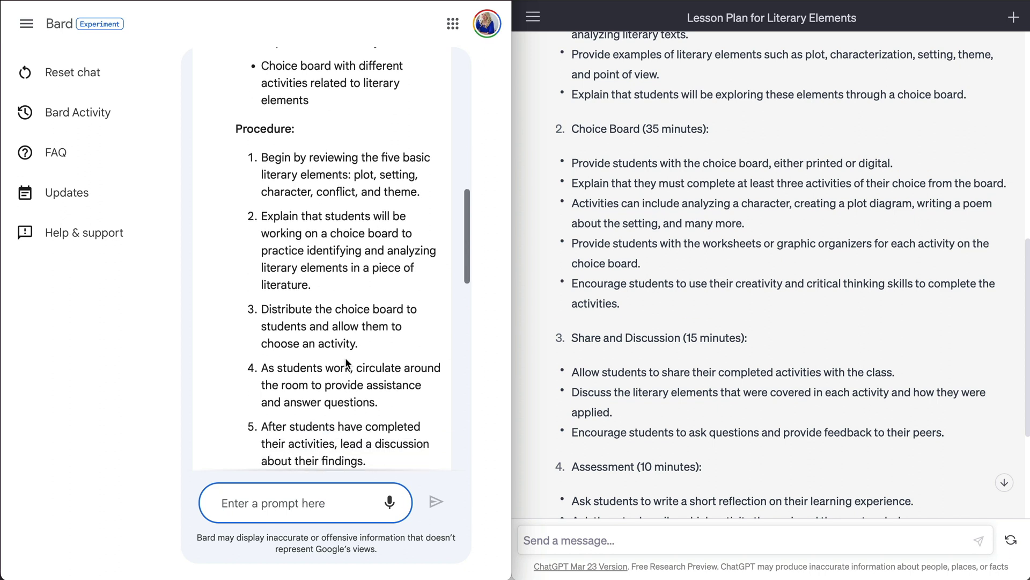
{"action": "scroll", "coordinate": [346, 357], "scroll_direction": "down", "scroll_amount": 1}
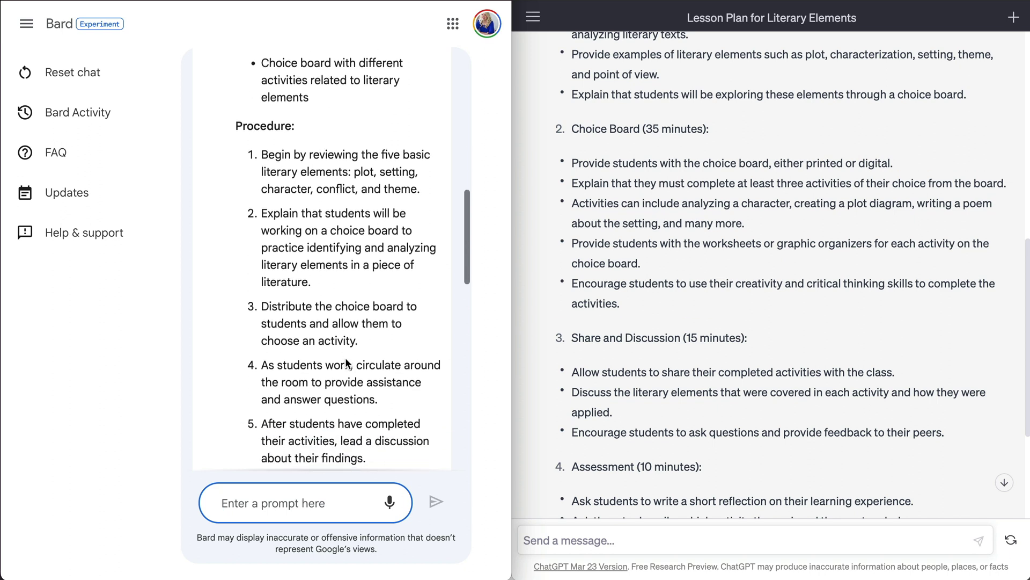
{"action": "scroll", "coordinate": [345, 358], "scroll_direction": "down", "scroll_amount": 2}
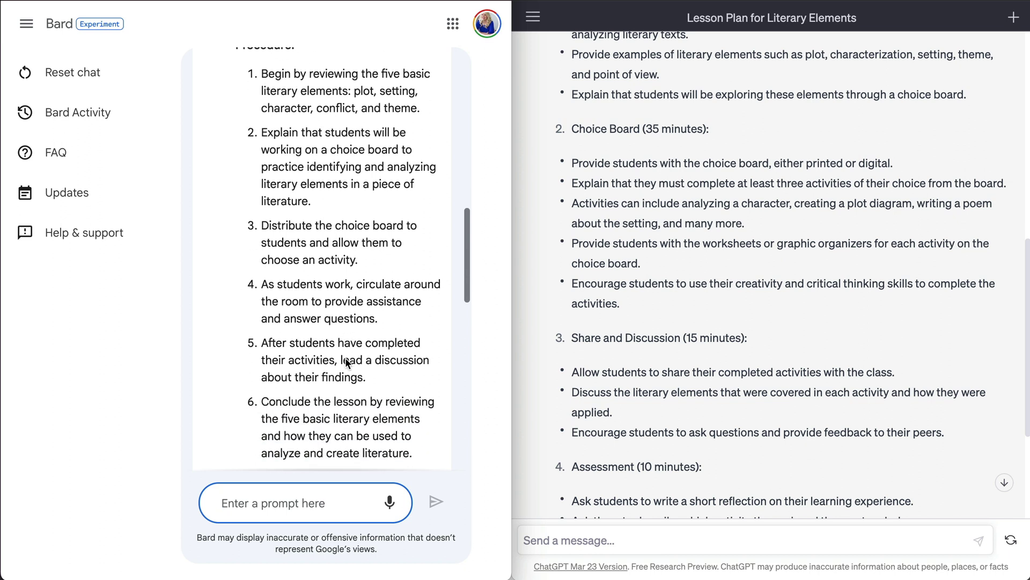
{"action": "scroll", "coordinate": [346, 363], "scroll_direction": "down", "scroll_amount": 1}
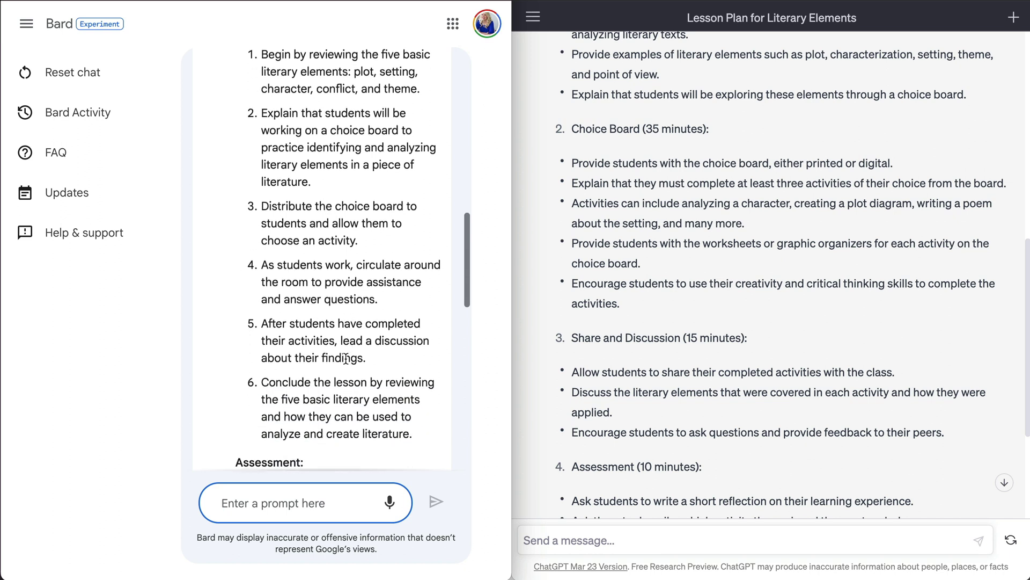
{"action": "scroll", "coordinate": [346, 357], "scroll_direction": "down", "scroll_amount": 2}
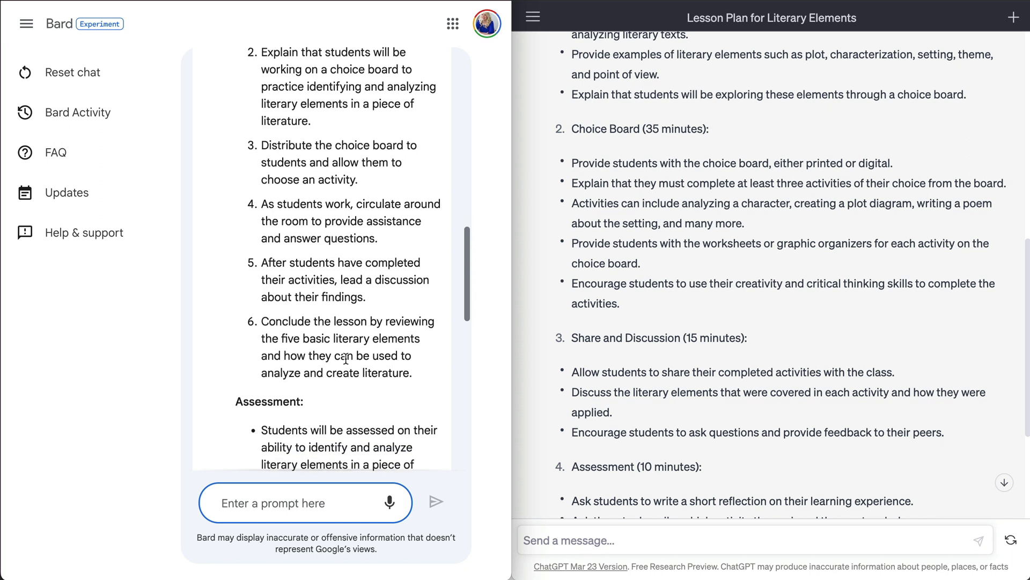
{"action": "scroll", "coordinate": [346, 359], "scroll_direction": "down", "scroll_amount": 4}
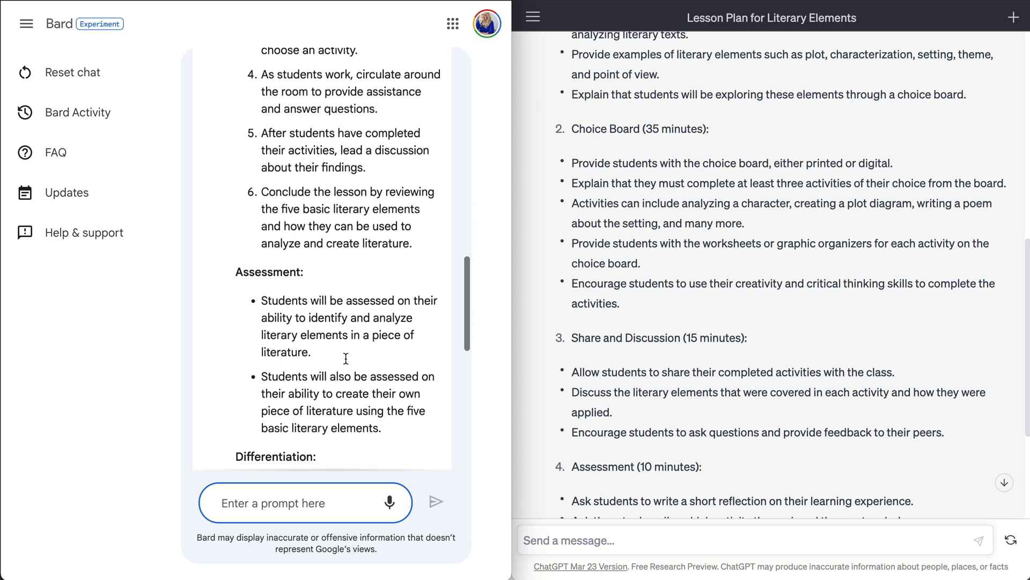
{"action": "scroll", "coordinate": [346, 359], "scroll_direction": "down", "scroll_amount": 1}
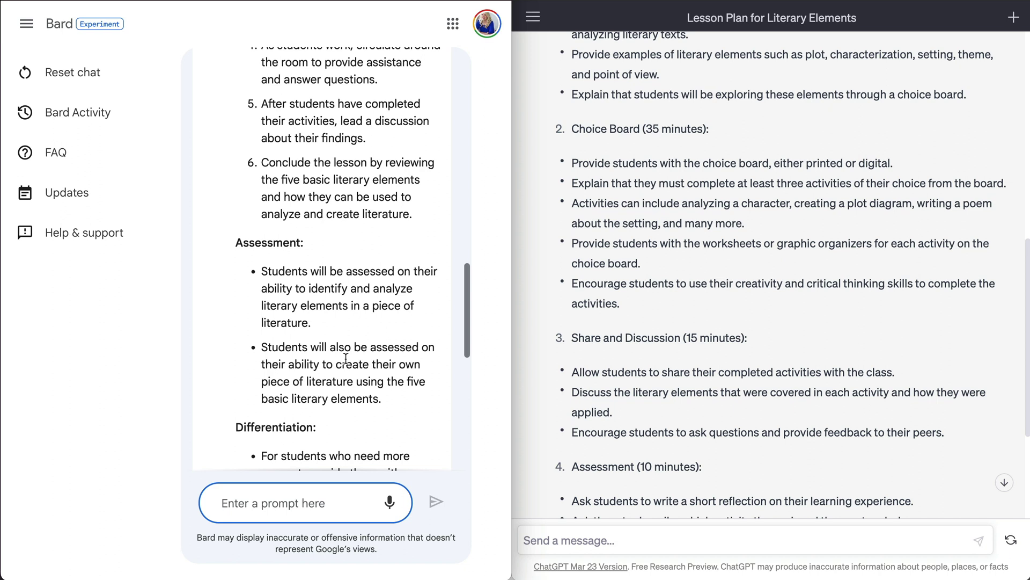
{"action": "scroll", "coordinate": [346, 357], "scroll_direction": "down", "scroll_amount": 3}
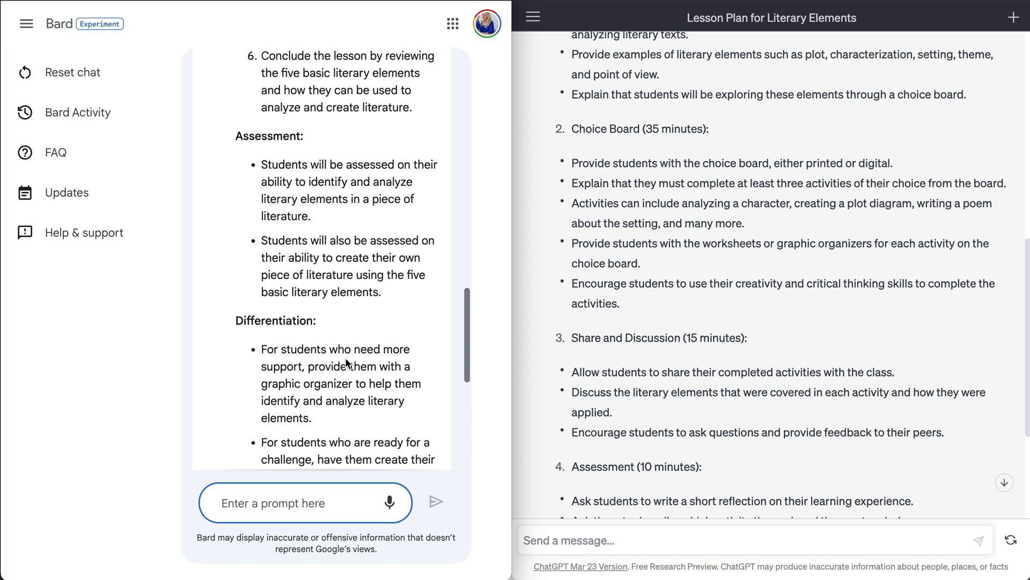
{"action": "scroll", "coordinate": [346, 363], "scroll_direction": "down", "scroll_amount": 1}
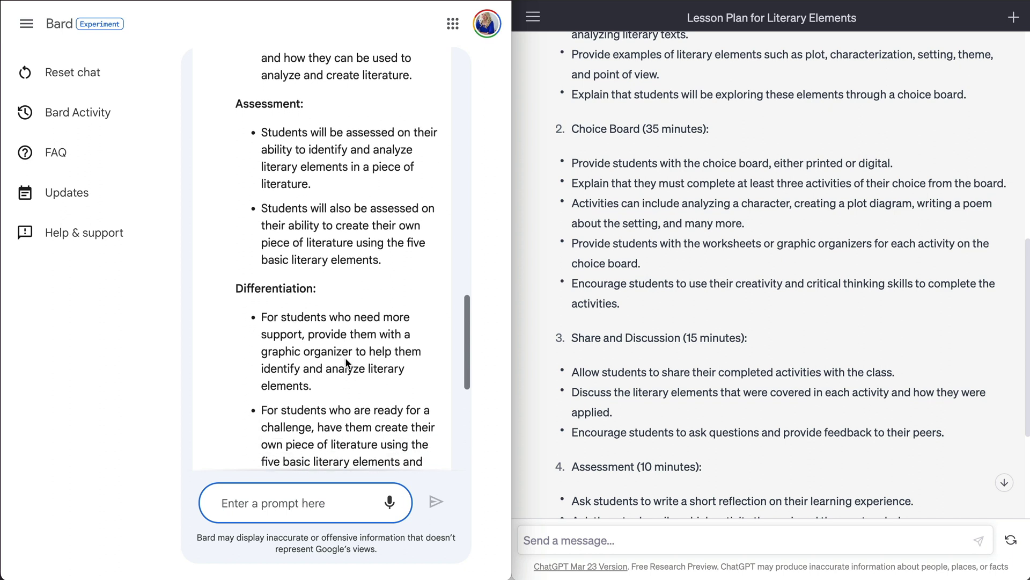
{"action": "scroll", "coordinate": [347, 363], "scroll_direction": "down", "scroll_amount": 2}
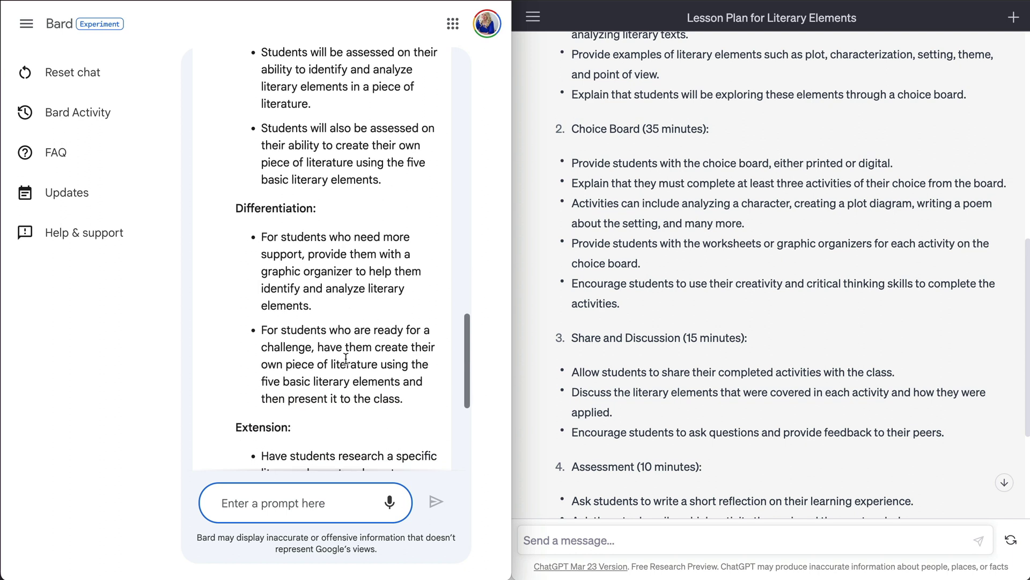
{"action": "scroll", "coordinate": [346, 357], "scroll_direction": "down", "scroll_amount": 7}
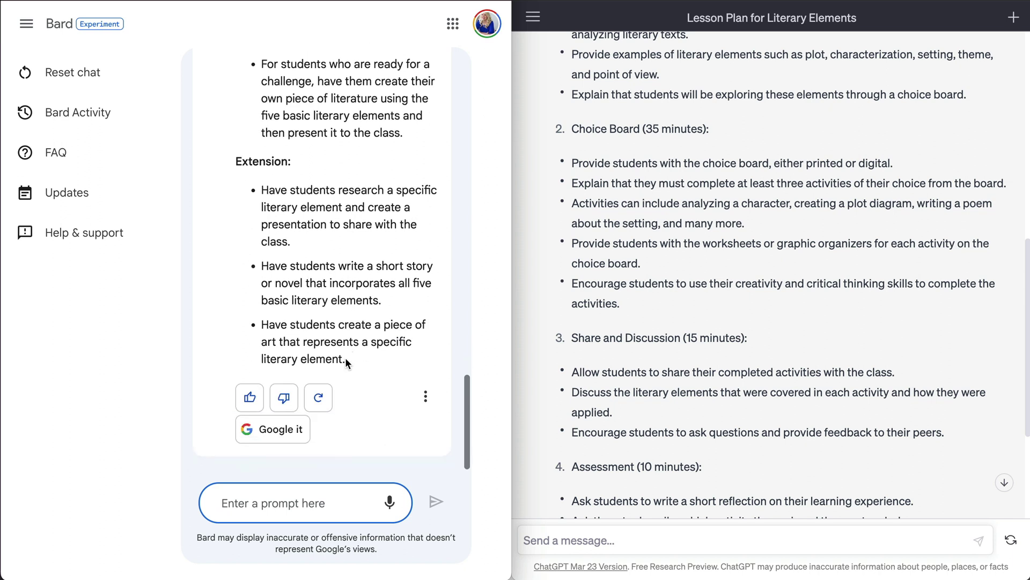
{"action": "scroll", "coordinate": [345, 358], "scroll_direction": "up", "scroll_amount": 5}
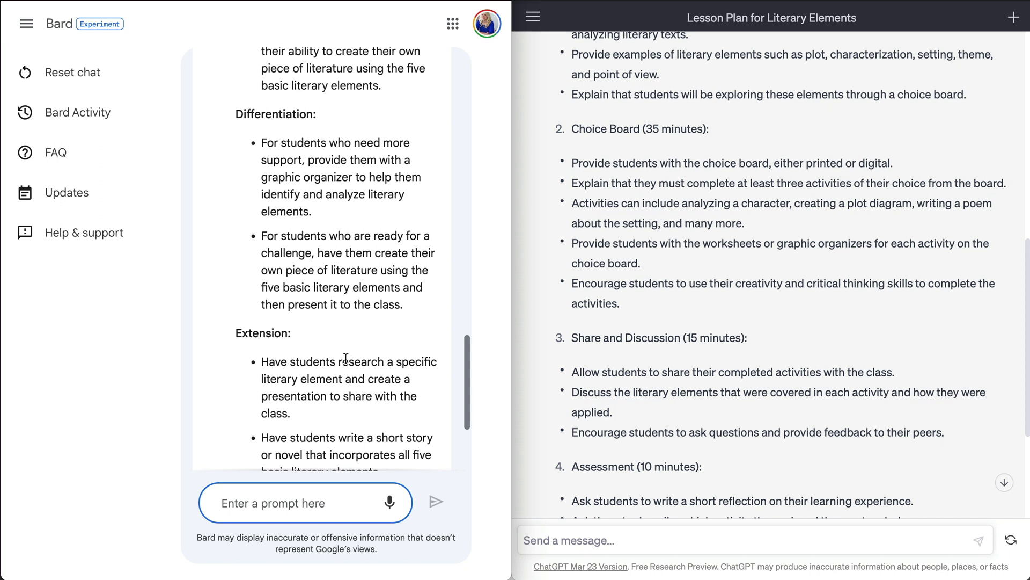
{"action": "scroll", "coordinate": [346, 357], "scroll_direction": "up", "scroll_amount": 5}
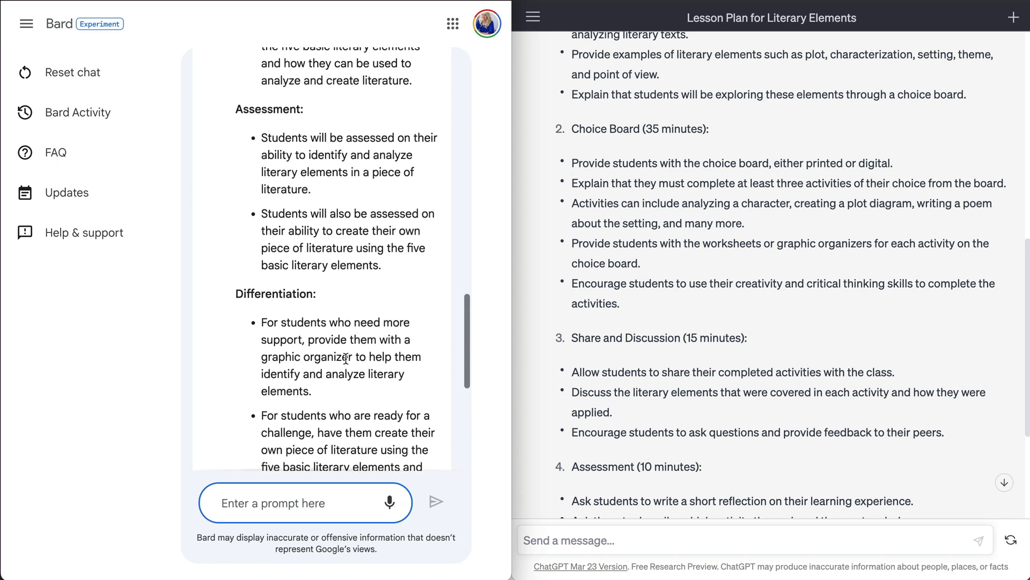
{"action": "scroll", "coordinate": [346, 357], "scroll_direction": "up", "scroll_amount": 5}
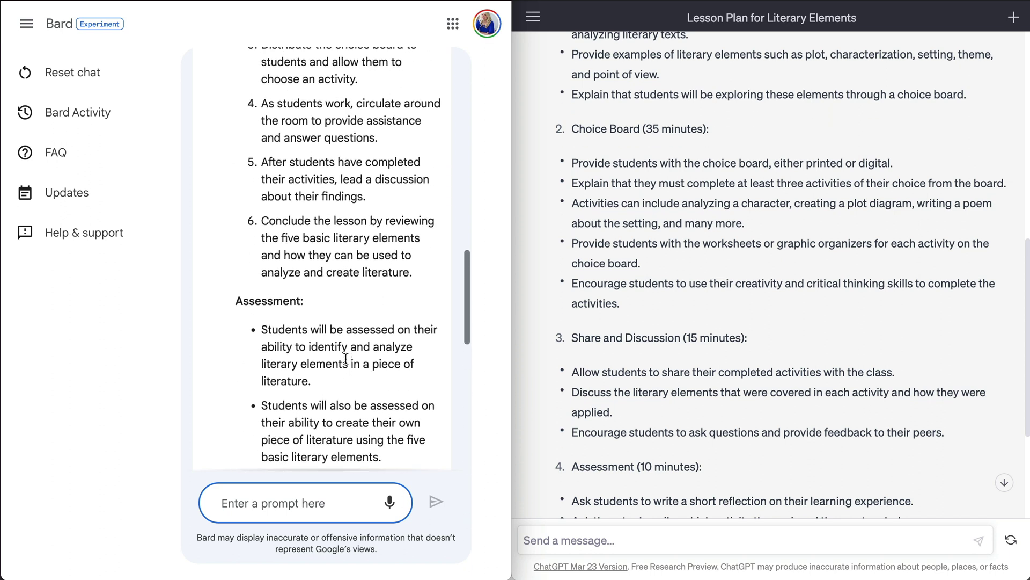
{"action": "scroll", "coordinate": [345, 358], "scroll_direction": "up", "scroll_amount": 4}
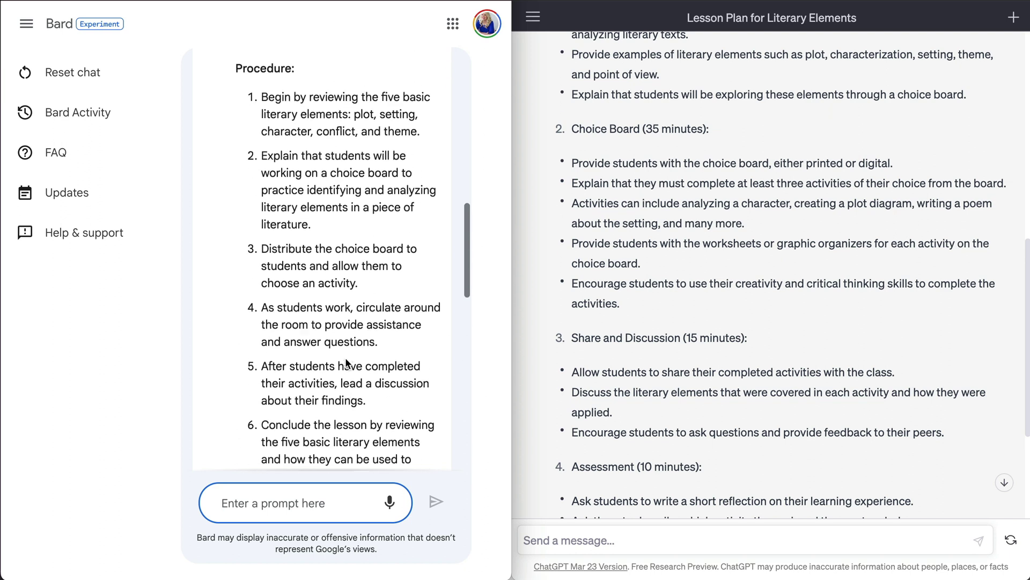
{"action": "scroll", "coordinate": [345, 363], "scroll_direction": "up", "scroll_amount": 4}
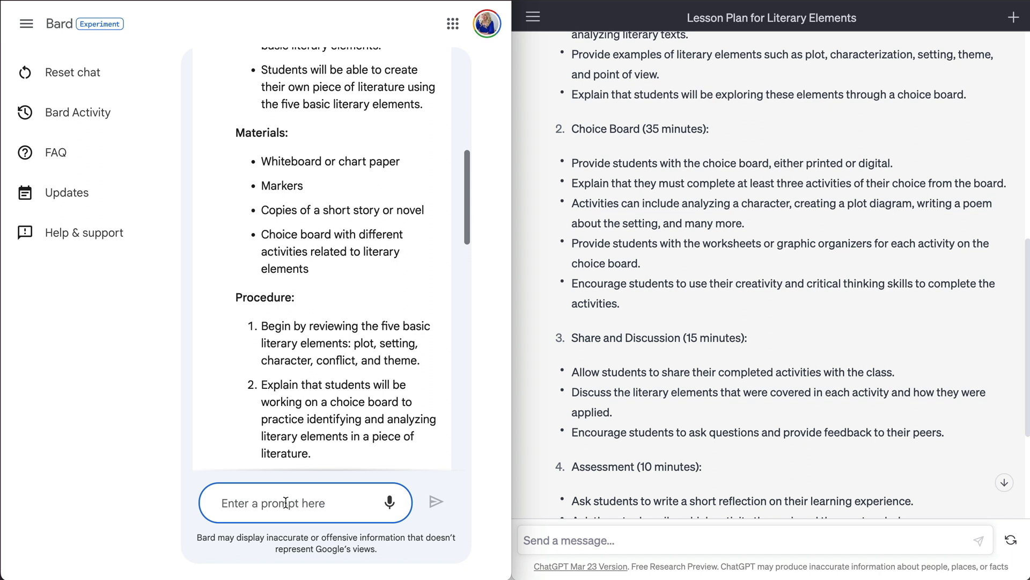
Step: Ask Bard: 'Create the choice board with 9 well-balanced student activities for the lesson plan.'
{"action": "type", "text": "Can you"}
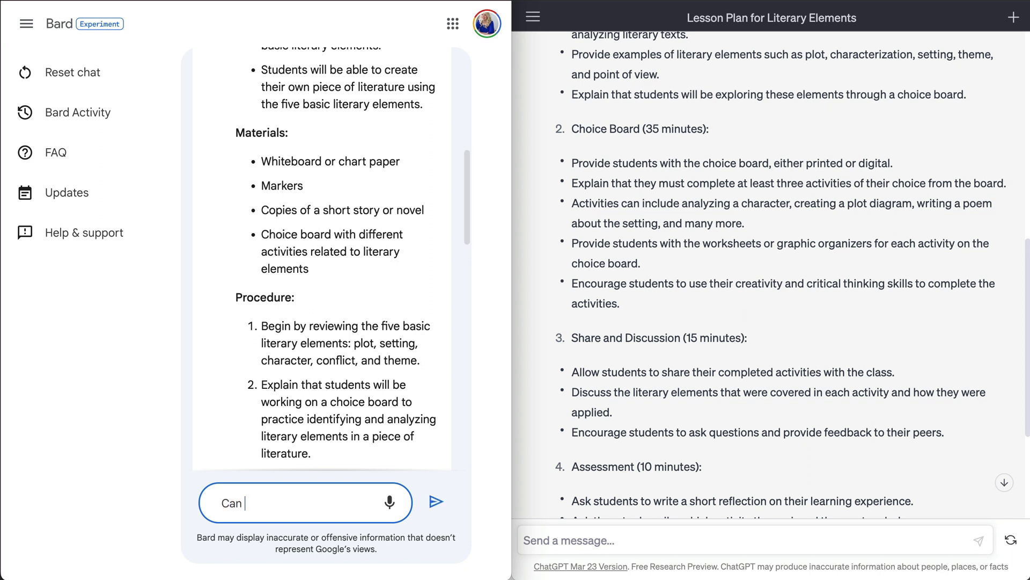
{"action": "key", "text": "BackSpace"}
{"action": "key", "text": "BackSpace"}
{"action": "key", "text": "BackSpace"}
{"action": "key", "text": "BackSpace"}
{"action": "key", "text": "BackSpace"}
{"action": "key", "text": "BackSpace"}
{"action": "key", "text": "BackSpace"}
{"action": "type", "text": "Create the choice board with"}
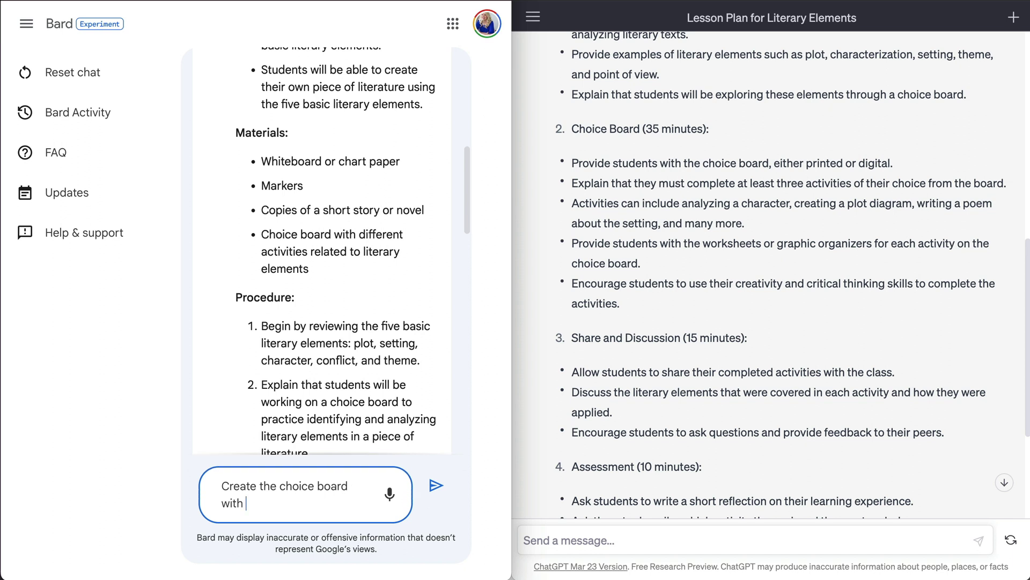
{"action": "type", "text": " 9 well-balanced studen"}
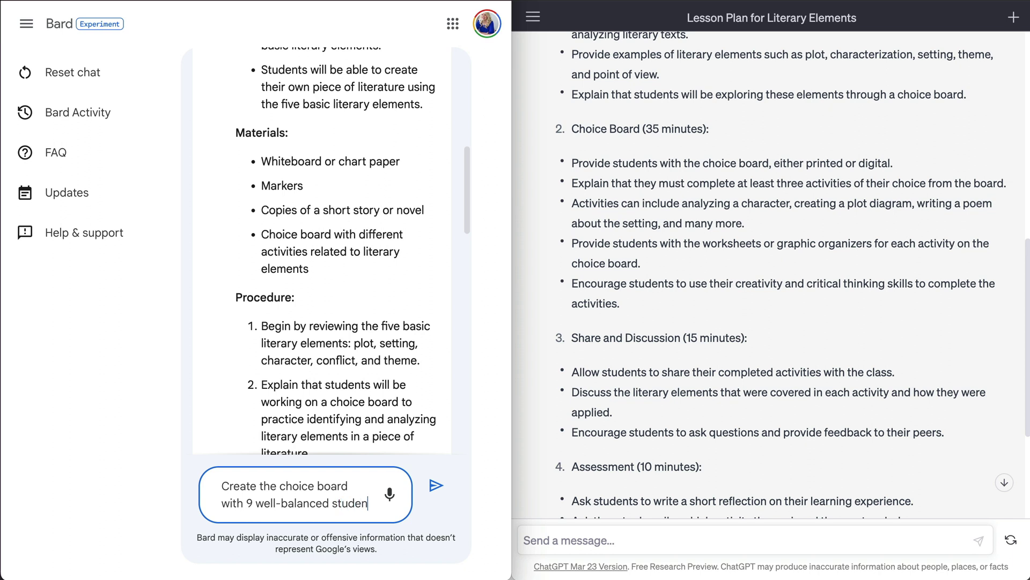
{"action": "type", "text": "t activ"}
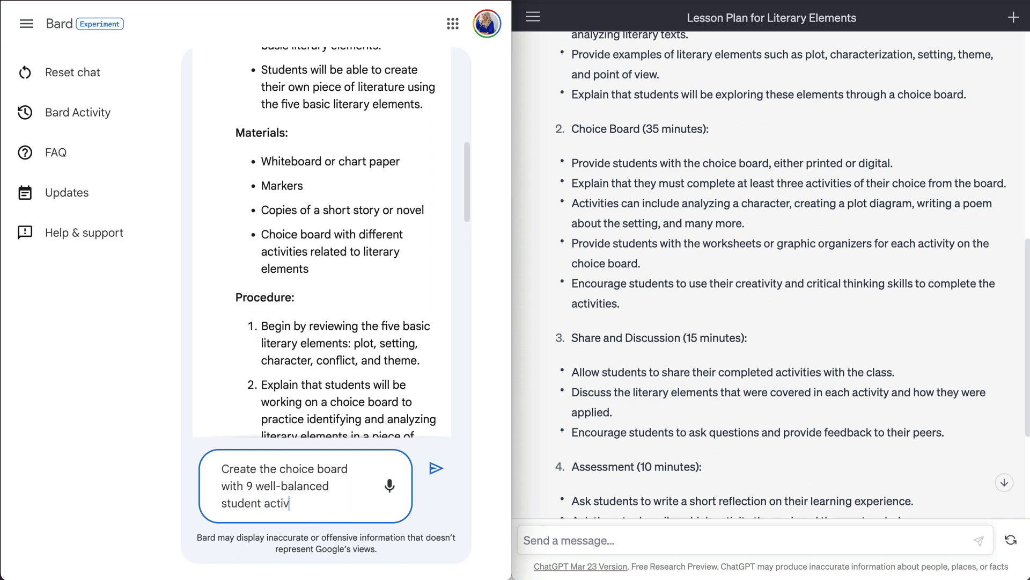
{"action": "type", "text": "ities for the lesson plan."}
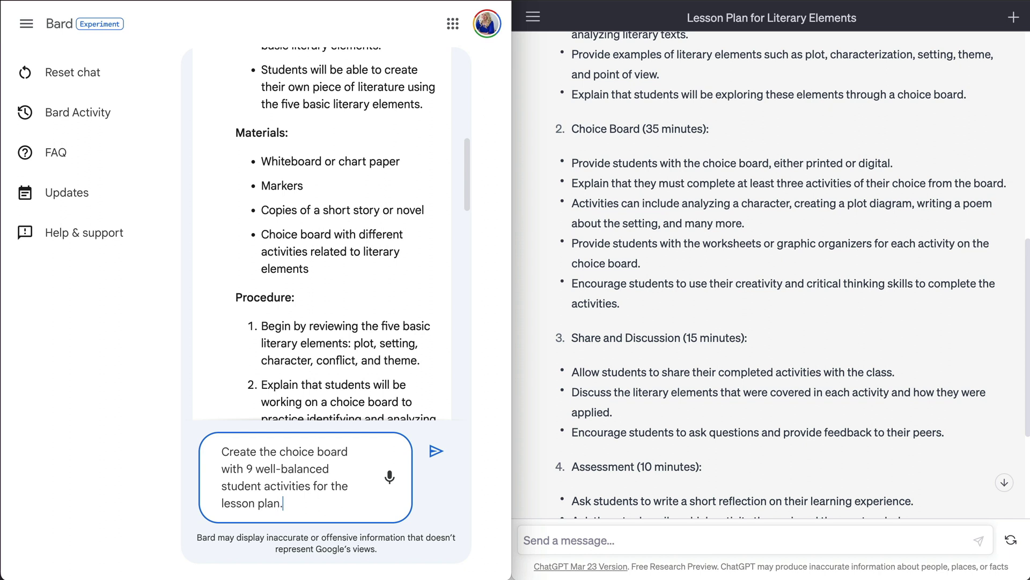
{"action": "key", "text": "Return"}
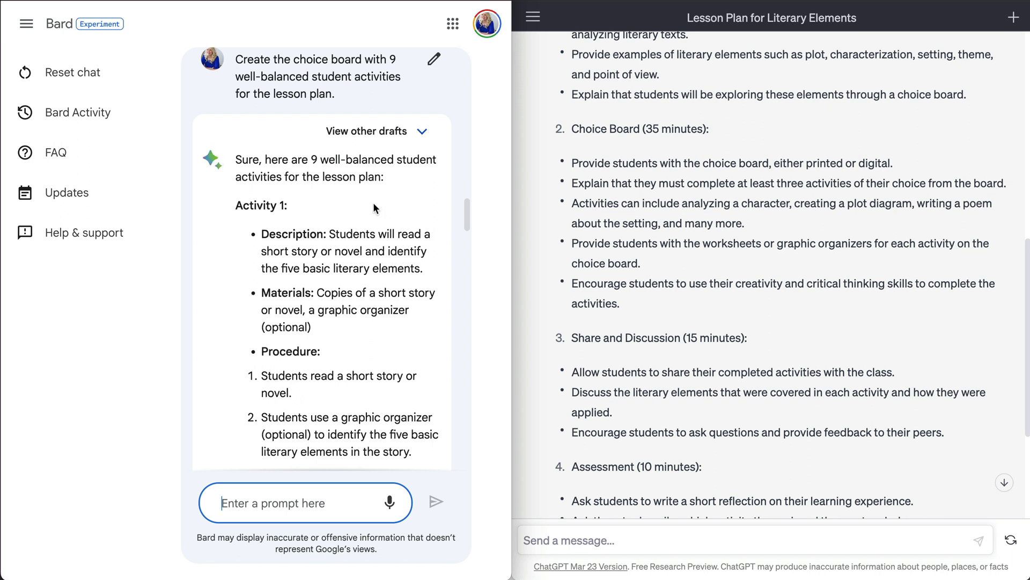
{"action": "scroll", "coordinate": [370, 247], "scroll_direction": "down", "scroll_amount": 3}
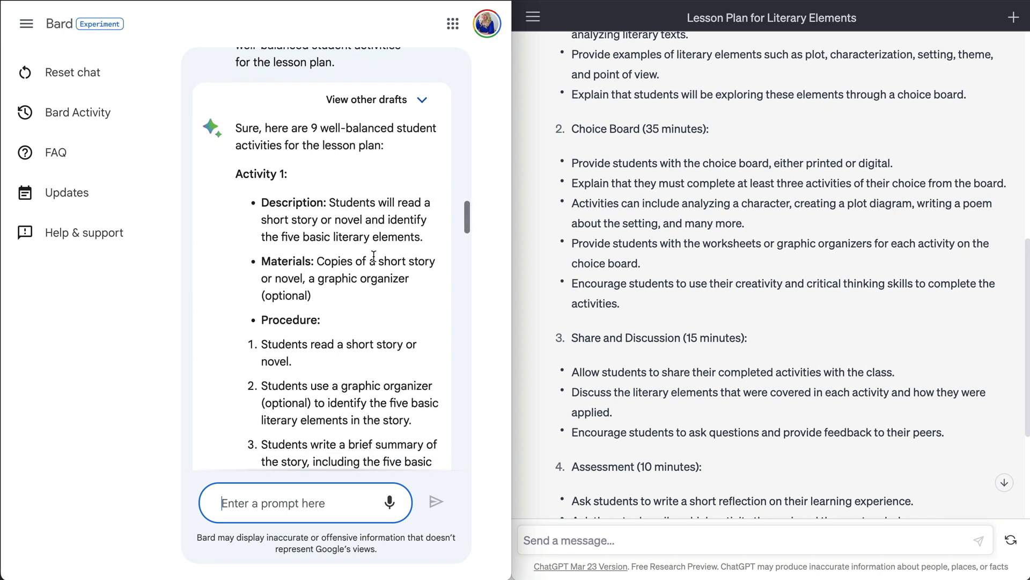
{"action": "scroll", "coordinate": [374, 256], "scroll_direction": "down", "scroll_amount": 3}
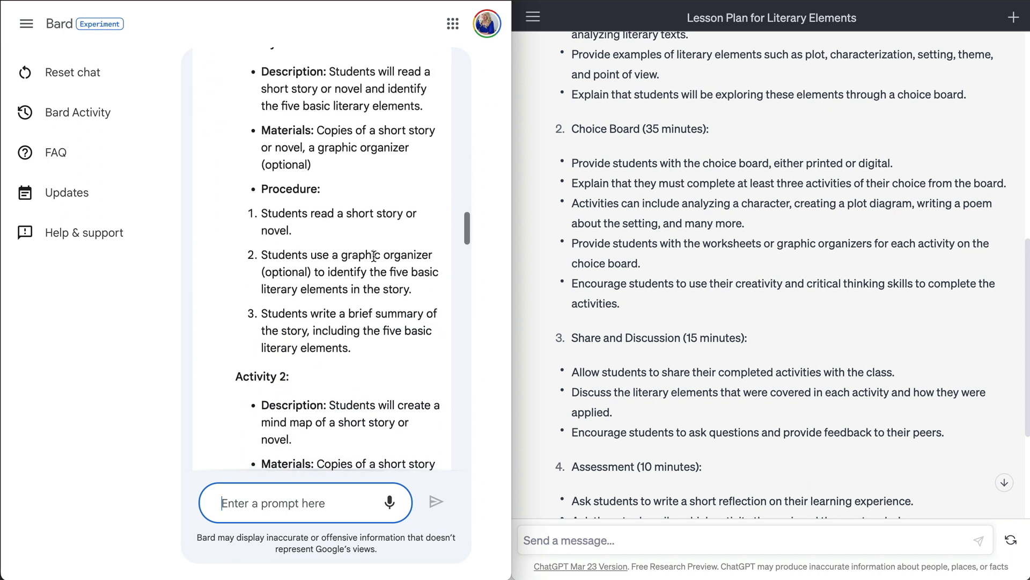
{"action": "scroll", "coordinate": [374, 256], "scroll_direction": "up", "scroll_amount": 3}
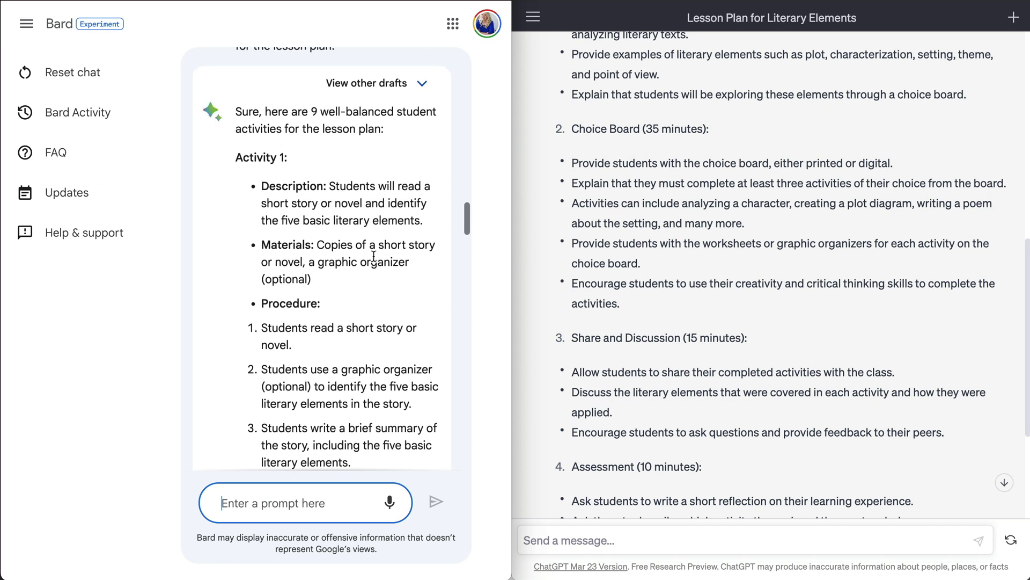
{"action": "scroll", "coordinate": [374, 256], "scroll_direction": "down", "scroll_amount": 5}
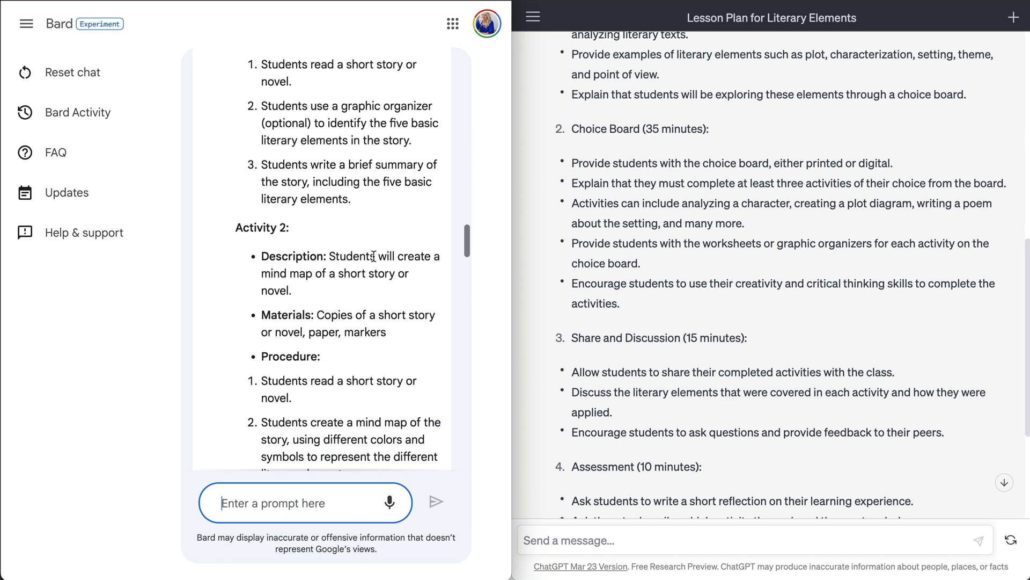
{"action": "scroll", "coordinate": [374, 256], "scroll_direction": "down", "scroll_amount": 6}
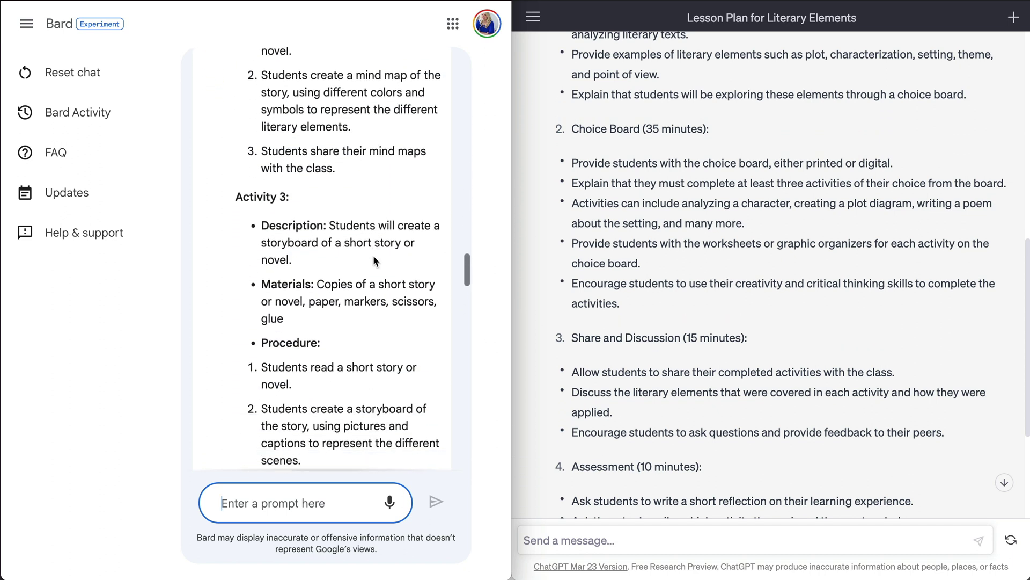
{"action": "scroll", "coordinate": [374, 257], "scroll_direction": "down", "scroll_amount": 12}
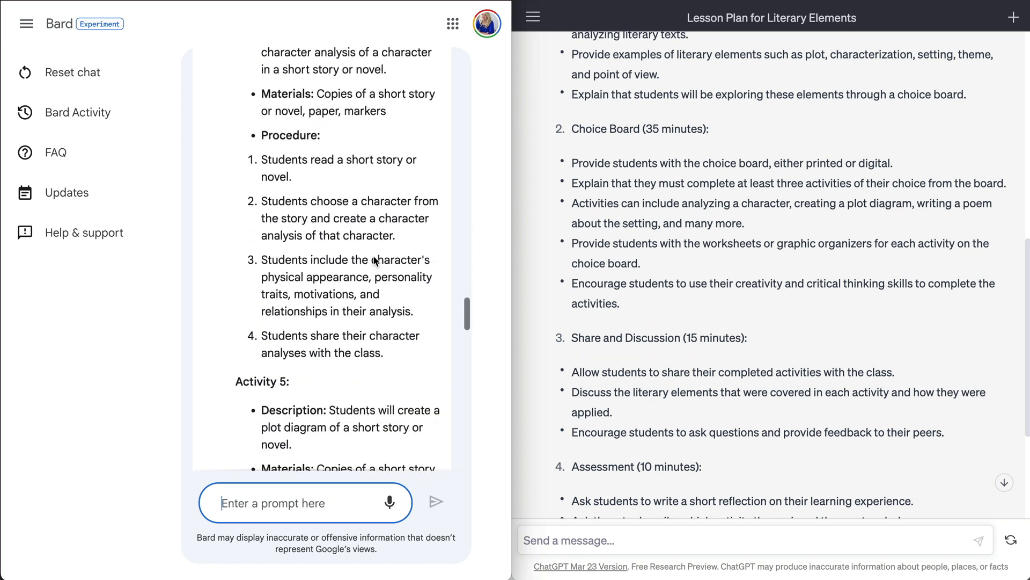
{"action": "scroll", "coordinate": [373, 257], "scroll_direction": "down", "scroll_amount": 8}
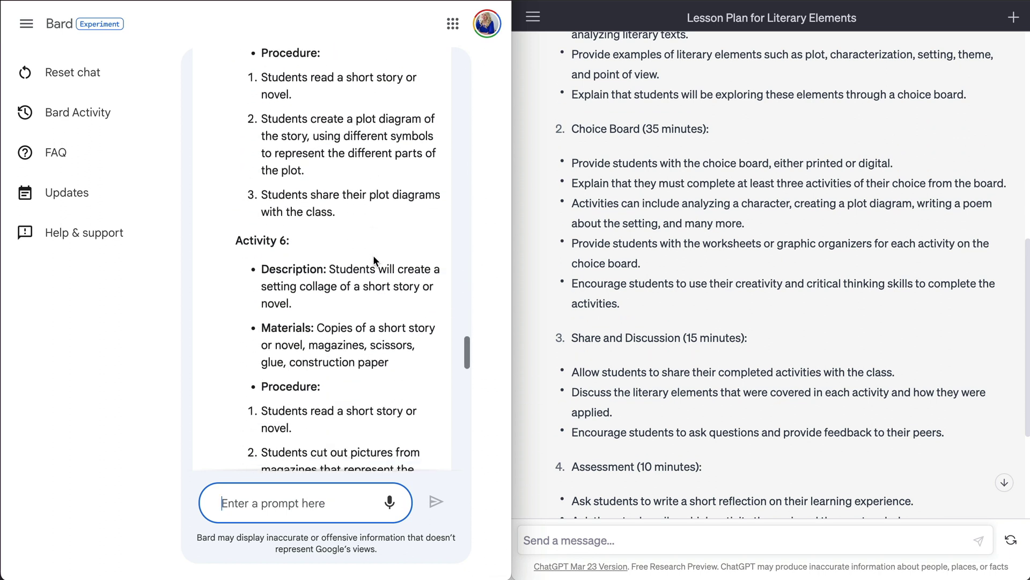
{"action": "scroll", "coordinate": [375, 261], "scroll_direction": "down", "scroll_amount": 3}
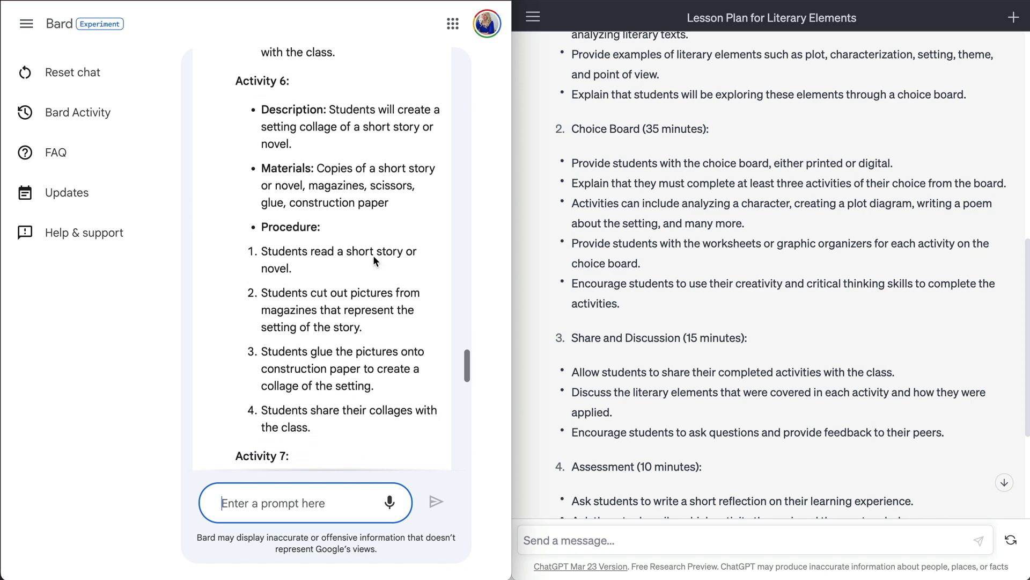
{"action": "scroll", "coordinate": [374, 260], "scroll_direction": "down", "scroll_amount": 1}
{"action": "scroll", "coordinate": [374, 260], "scroll_direction": "up", "scroll_amount": 3}
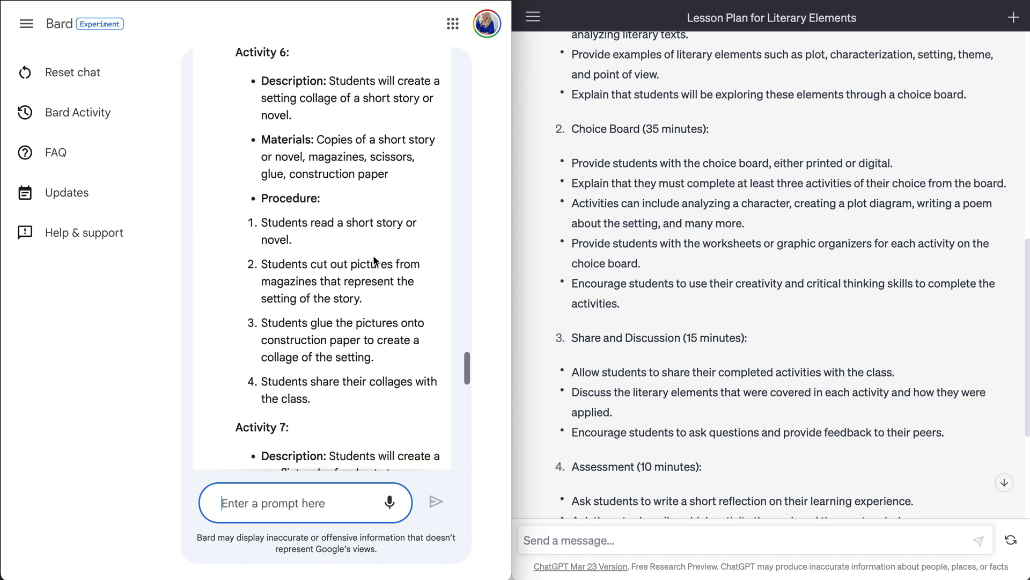
{"action": "scroll", "coordinate": [374, 260], "scroll_direction": "up", "scroll_amount": 20}
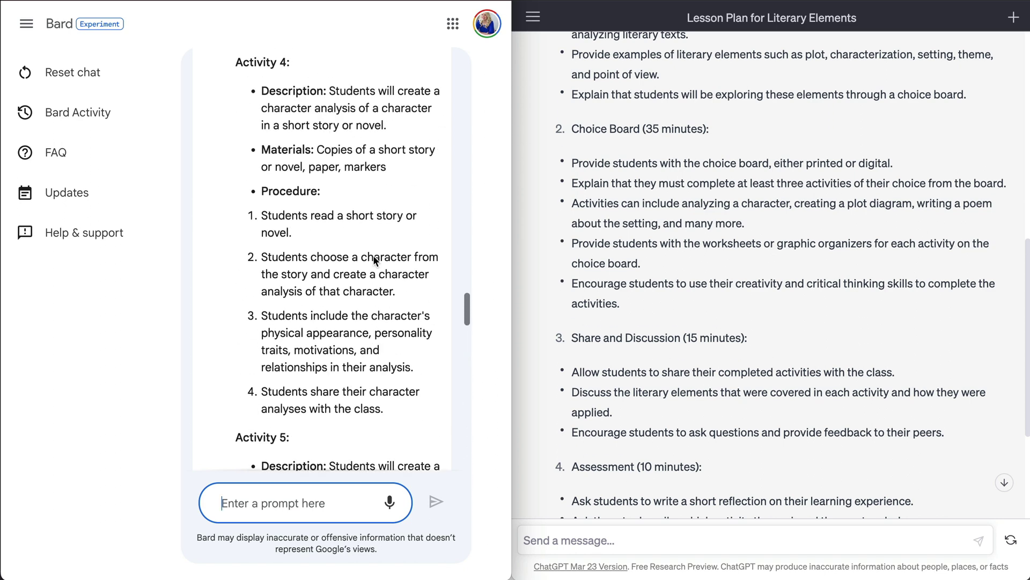
{"action": "scroll", "coordinate": [375, 260], "scroll_direction": "up", "scroll_amount": 10}
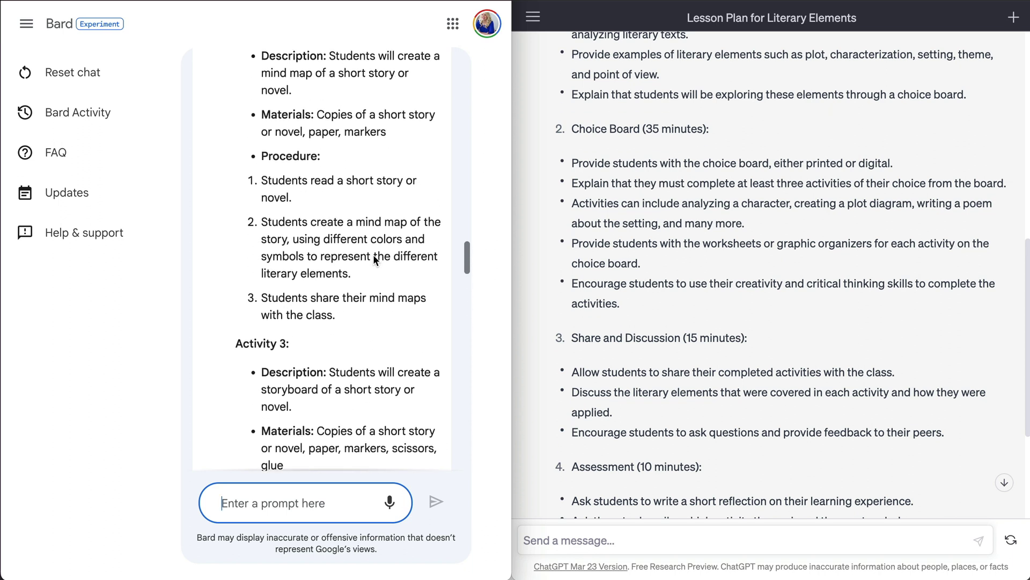
{"action": "scroll", "coordinate": [374, 257], "scroll_direction": "up", "scroll_amount": 6}
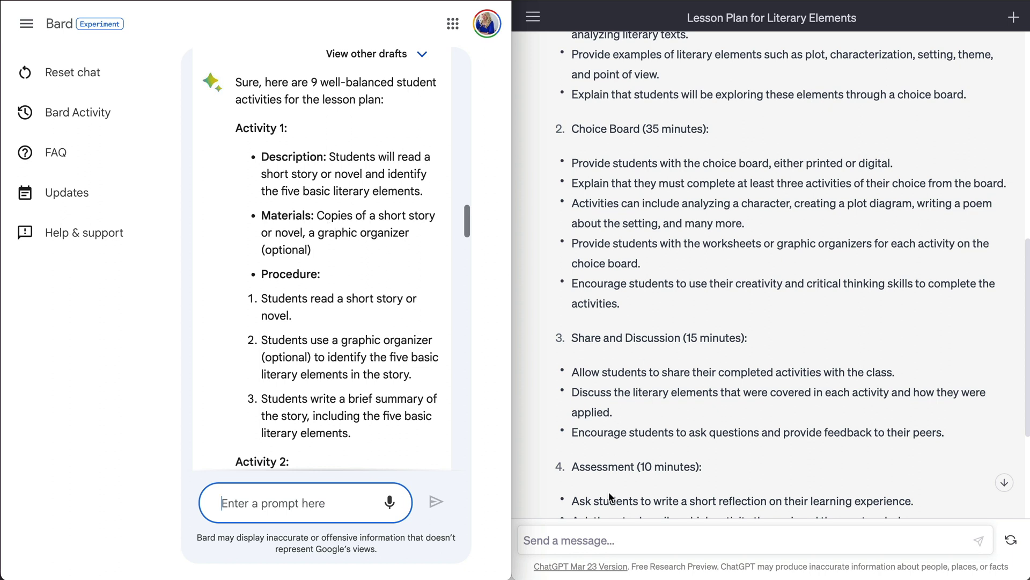
Step: Copy Bard's 9-activity choice-board request and send it to ChatGPT
{"action": "scroll", "coordinate": [364, 371], "scroll_direction": "up", "scroll_amount": 2}
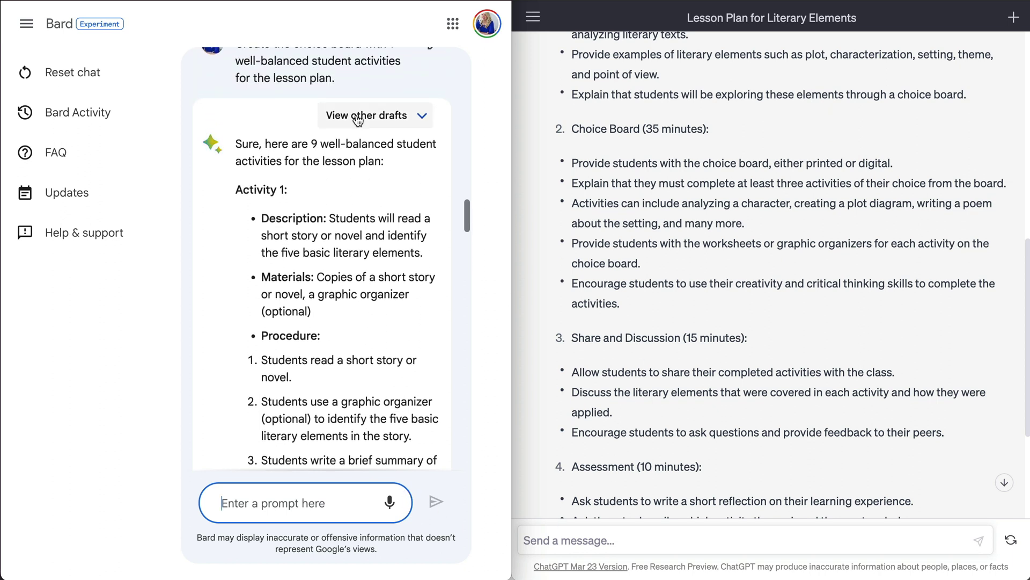
{"action": "left_click_drag", "start_coordinate": [236, 88], "coordinate": [338, 127]}
{"action": "key", "text": "ctrl+c"}
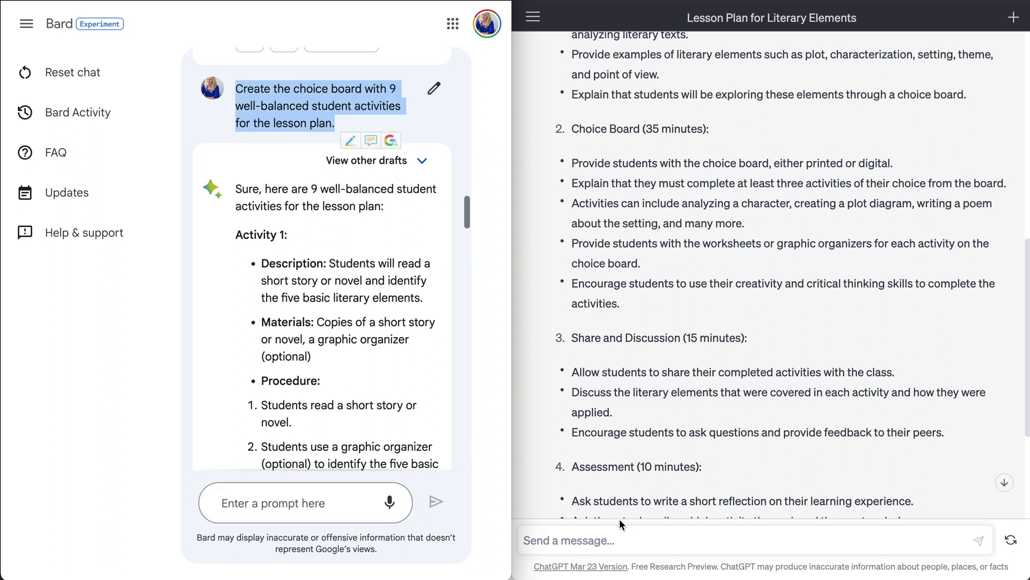
{"action": "left_click", "coordinate": [547, 543]}
{"action": "key", "text": "ctrl+v"}
{"action": "key", "text": "shift+Return"}
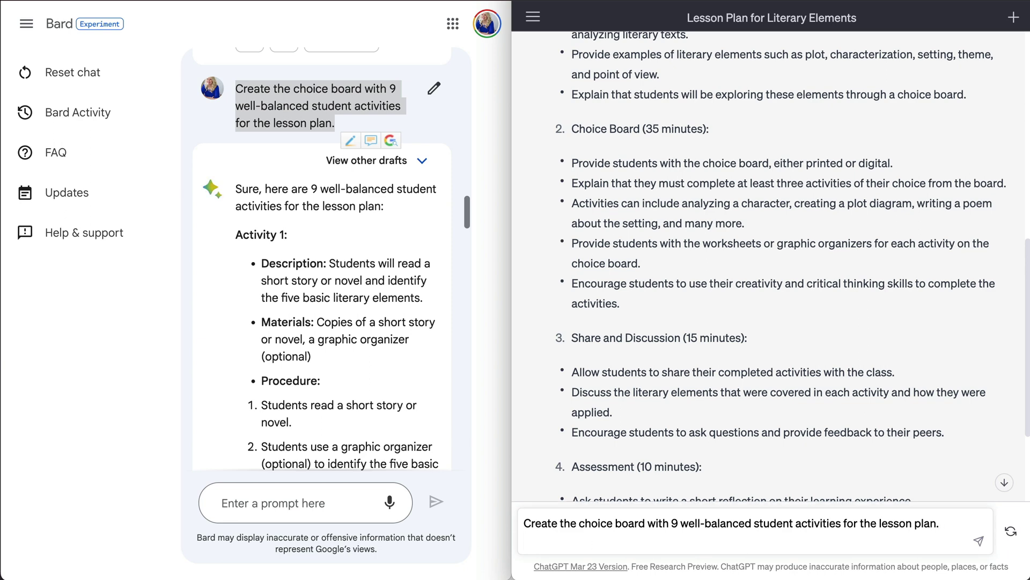
{"action": "left_click", "coordinate": [979, 540]}
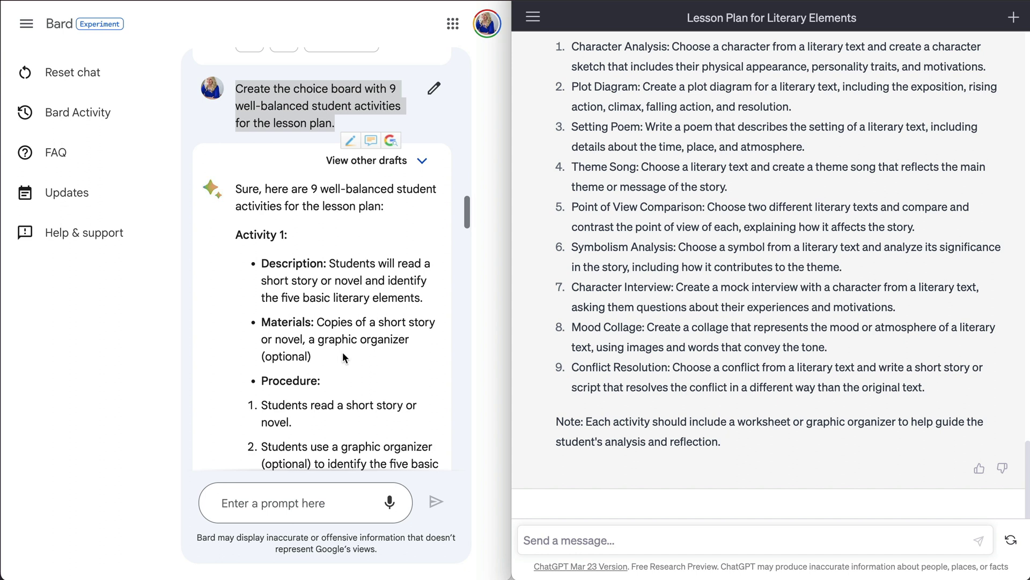
{"action": "left_click", "coordinate": [345, 118]}
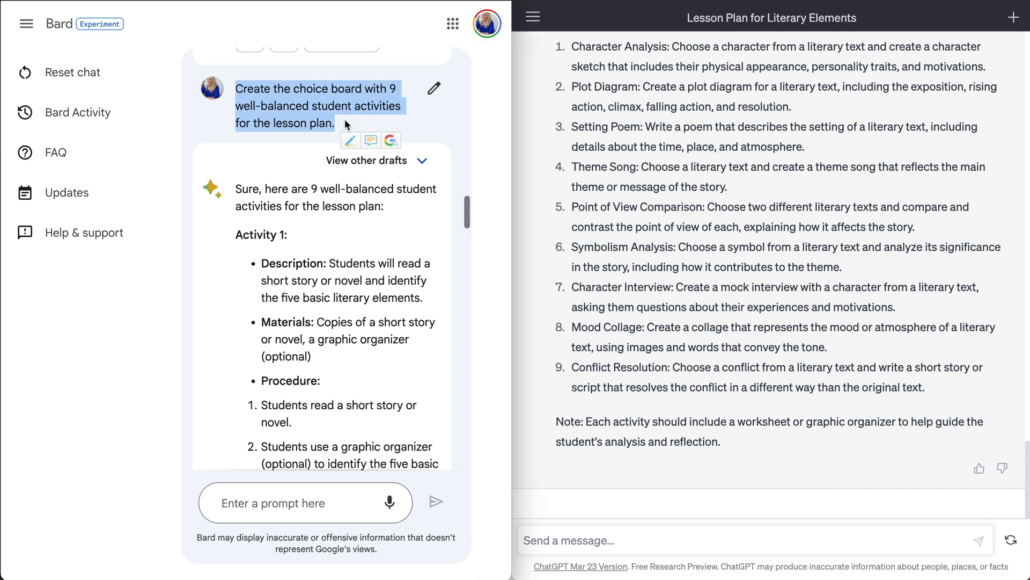
{"action": "left_click", "coordinate": [343, 122]}
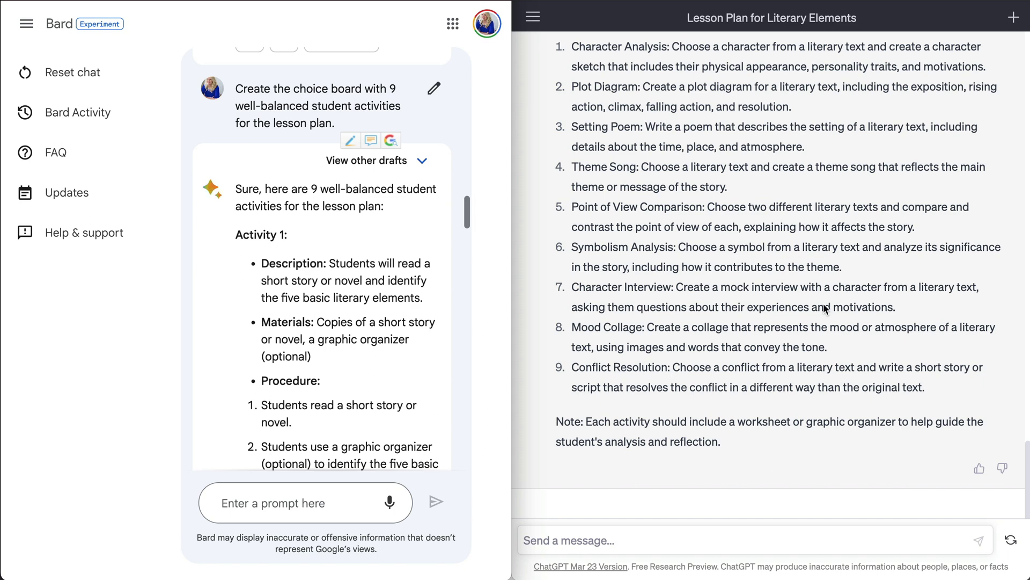
{"action": "scroll", "coordinate": [823, 304], "scroll_direction": "up", "scroll_amount": 1}
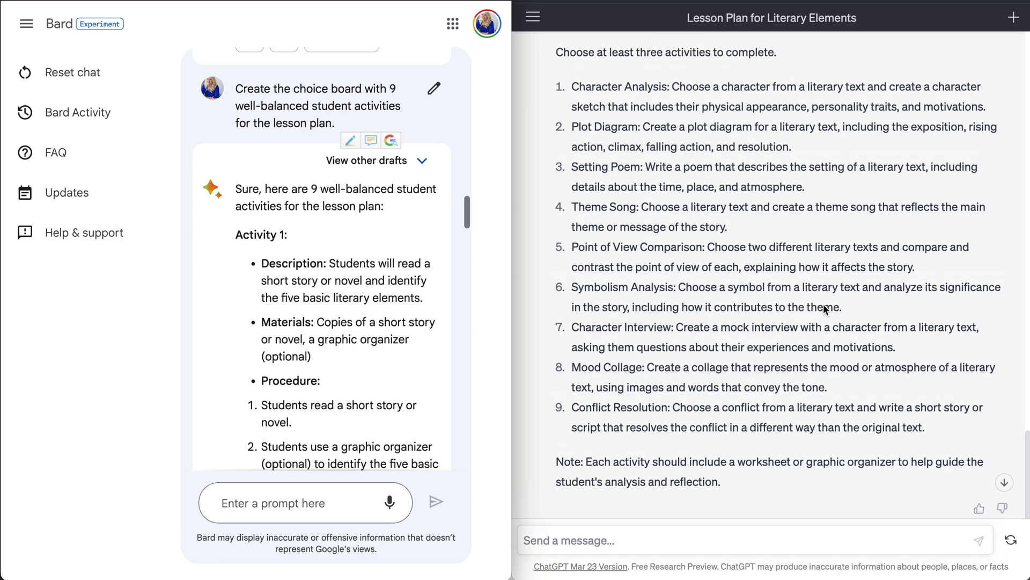
{"action": "scroll", "coordinate": [824, 304], "scroll_direction": "up", "scroll_amount": 3}
{"action": "scroll", "coordinate": [824, 307], "scroll_direction": "up", "scroll_amount": 10}
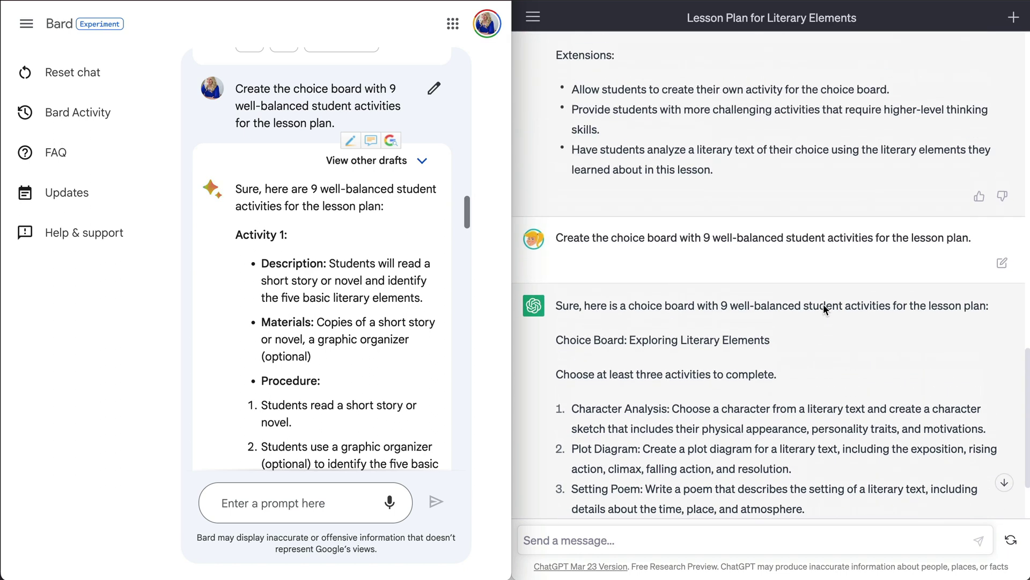
{"action": "scroll", "coordinate": [824, 307], "scroll_direction": "up", "scroll_amount": 10}
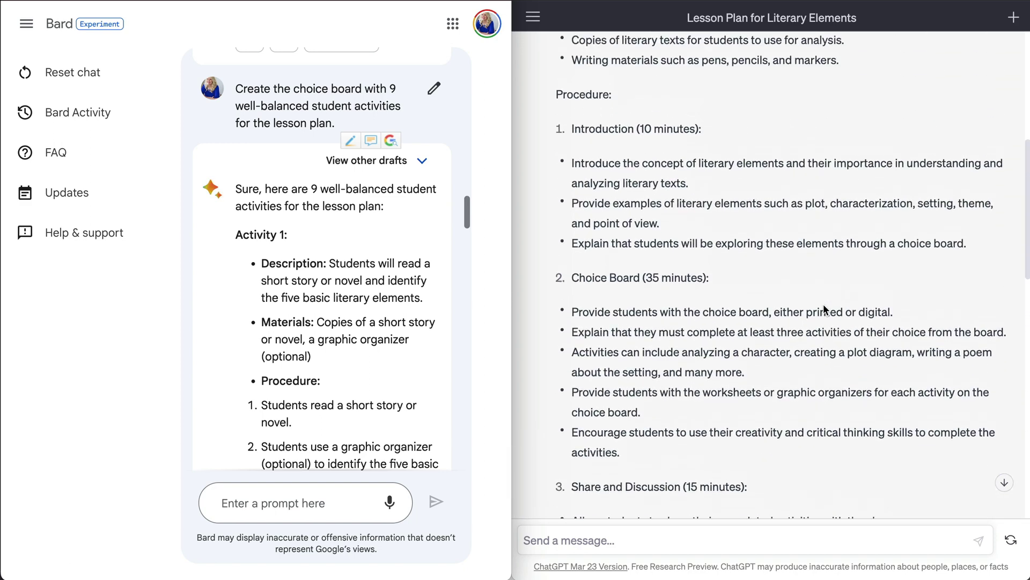